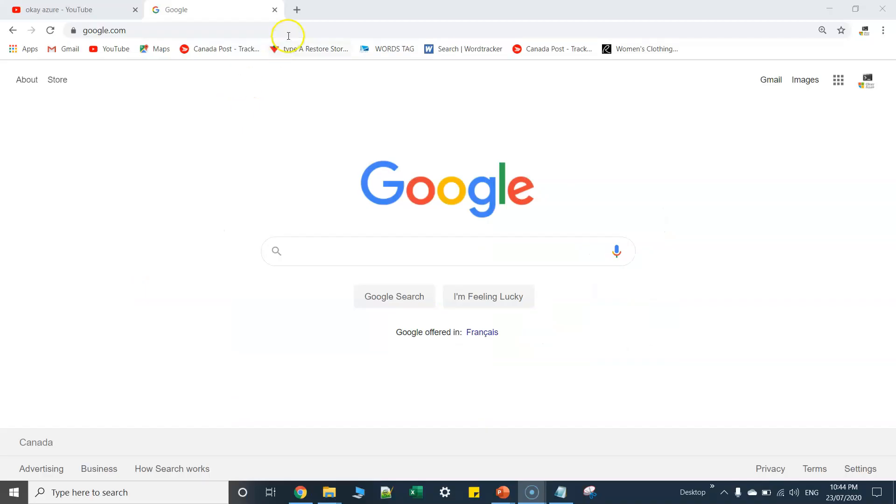
Step: Go to portal.azure.com in the browser
{"action": "left_click", "coordinate": [307, 29]}
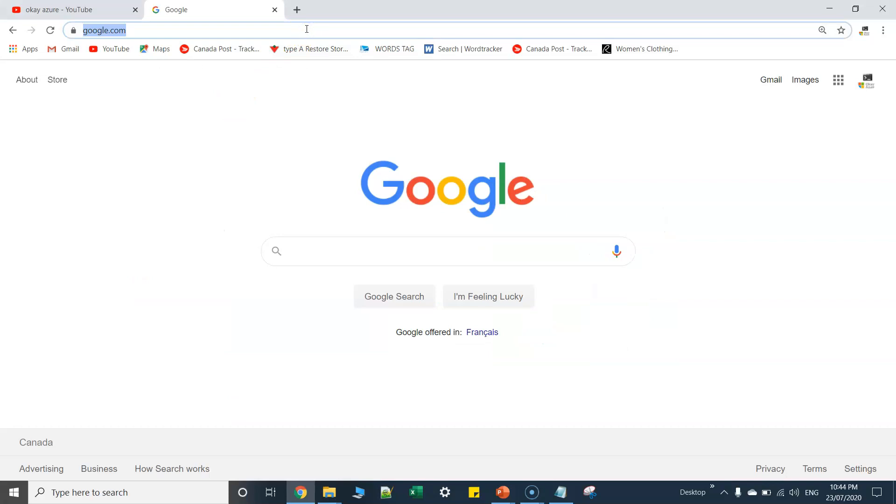
{"action": "type", "text": "portal.azur"}
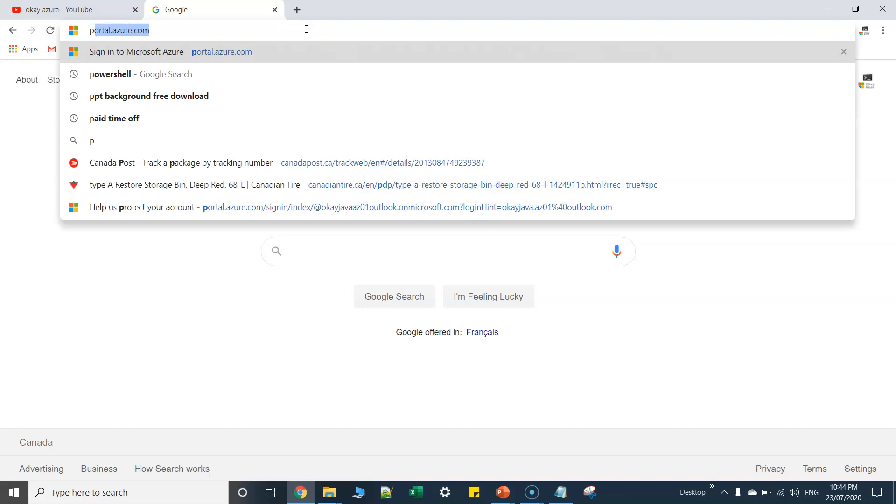
{"action": "key", "text": "Right"}
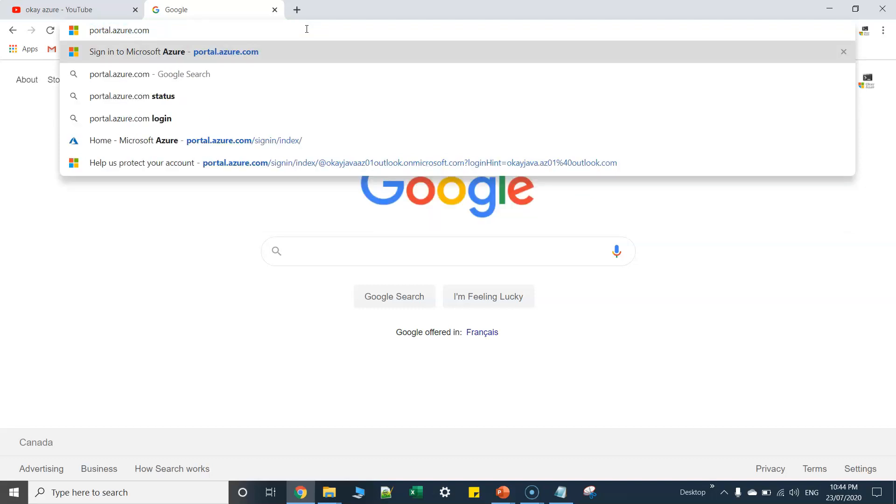
{"action": "key", "text": "Return"}
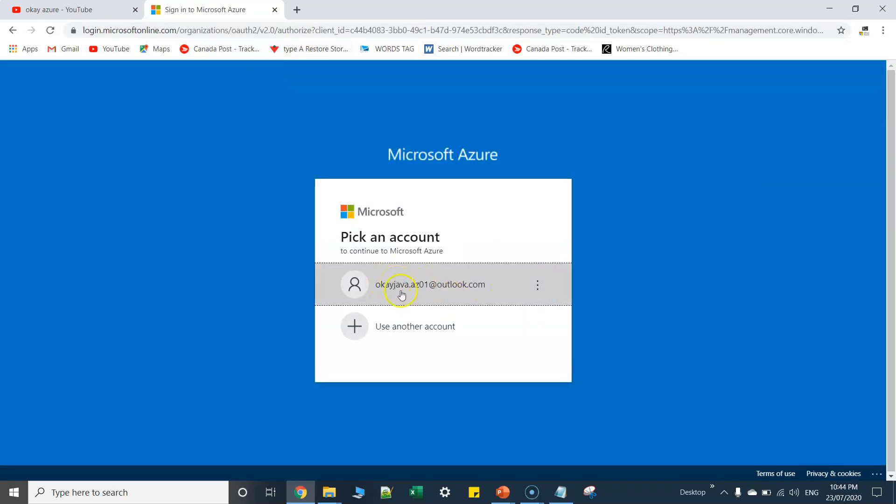
Step: Sign in to Microsoft Azure with the listed account and its password, and dismiss the remaining-credit notification
{"action": "left_click", "coordinate": [430, 286]}
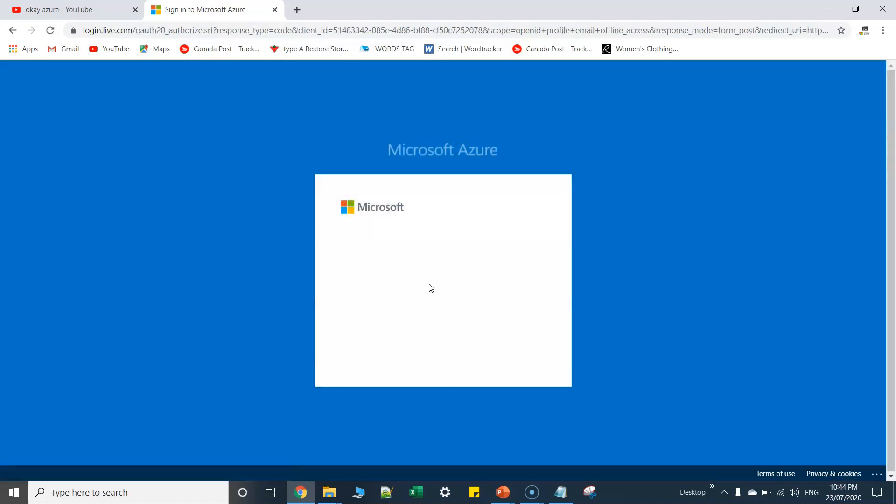
{"action": "left_click", "coordinate": [393, 278]}
{"action": "type", "text": "*********"}
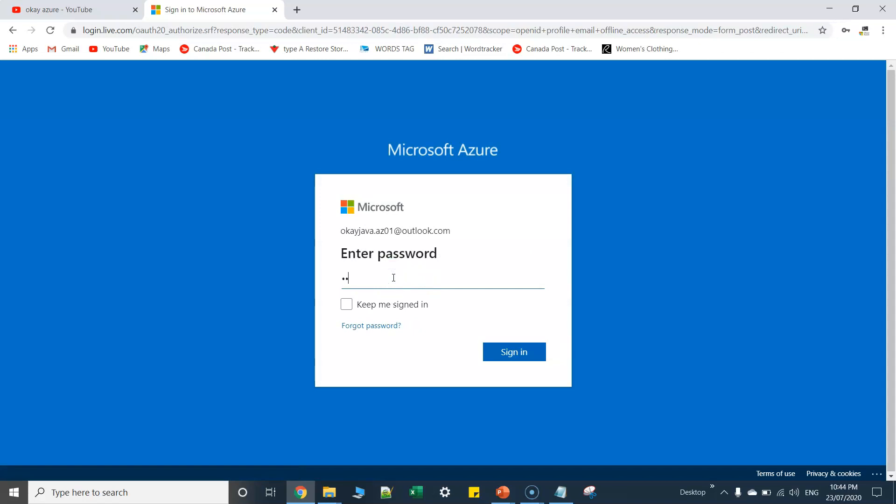
{"action": "type", "text": "**"}
{"action": "left_click", "coordinate": [486, 356]}
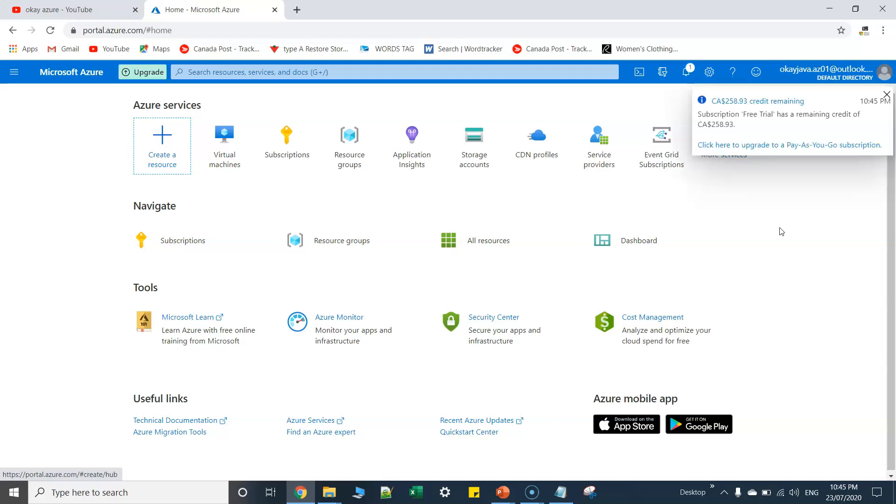
{"action": "left_click", "coordinate": [886, 92]}
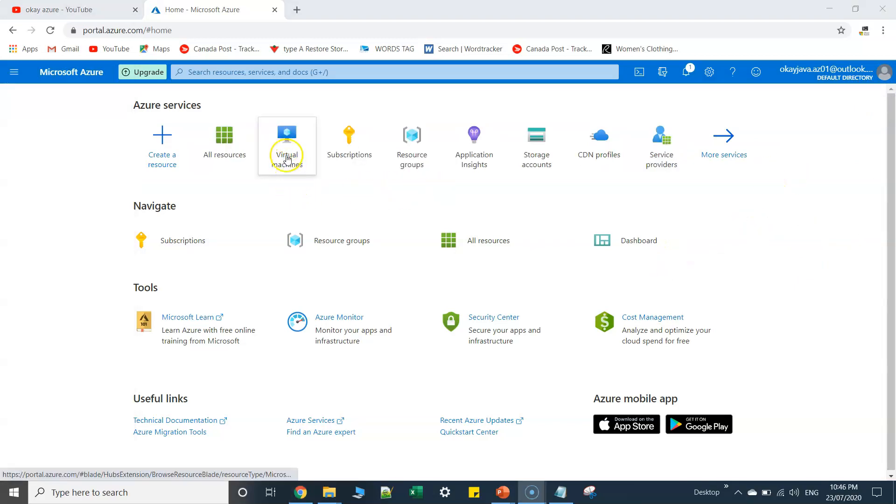
Step: Search for "virtual machine", open the Virtual machines service and start adding a new virtual machine
{"action": "mouse_move", "coordinate": [287, 159]}
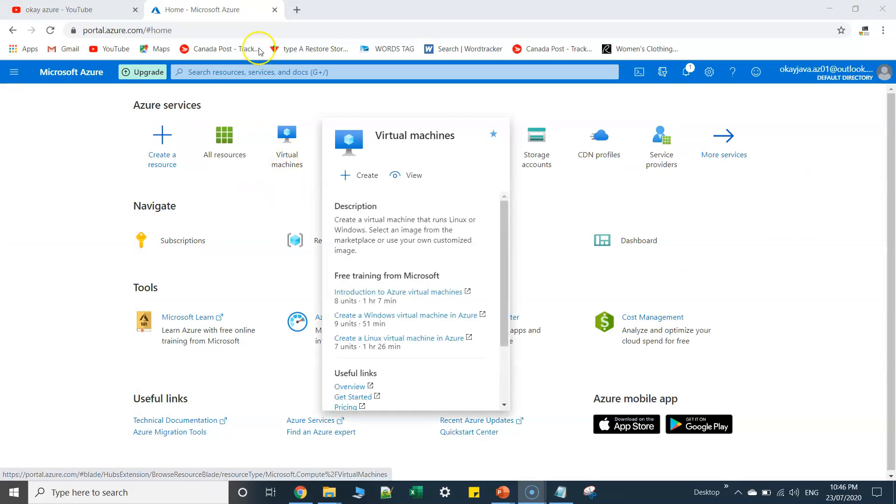
{"action": "left_click", "coordinate": [274, 73]}
{"action": "type", "text": "v"}
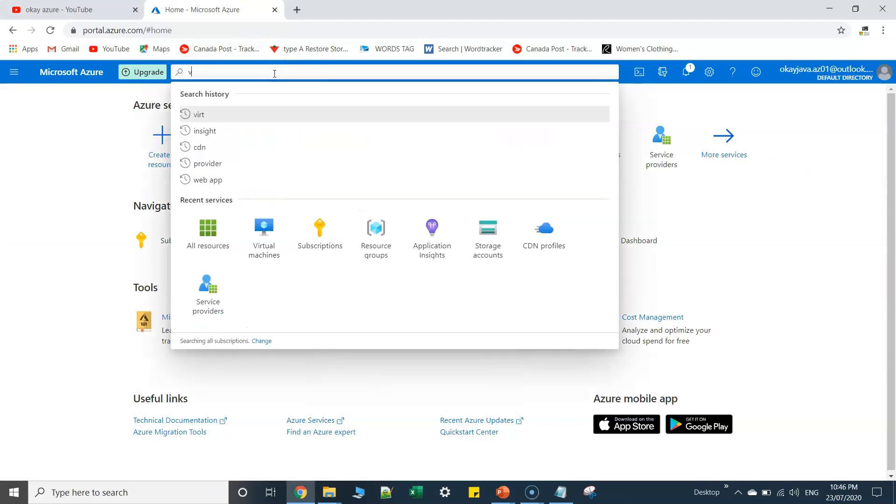
{"action": "type", "text": "irtual machine"}
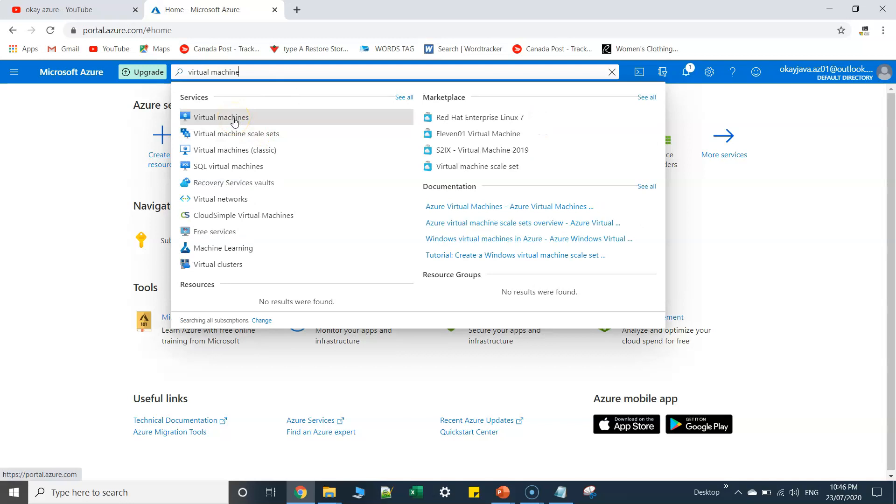
{"action": "left_click", "coordinate": [234, 121]}
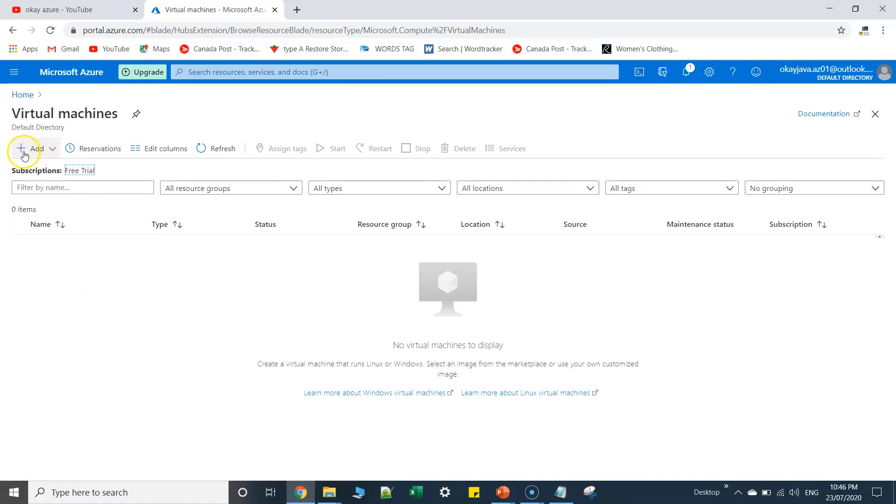
{"action": "left_click", "coordinate": [48, 150]}
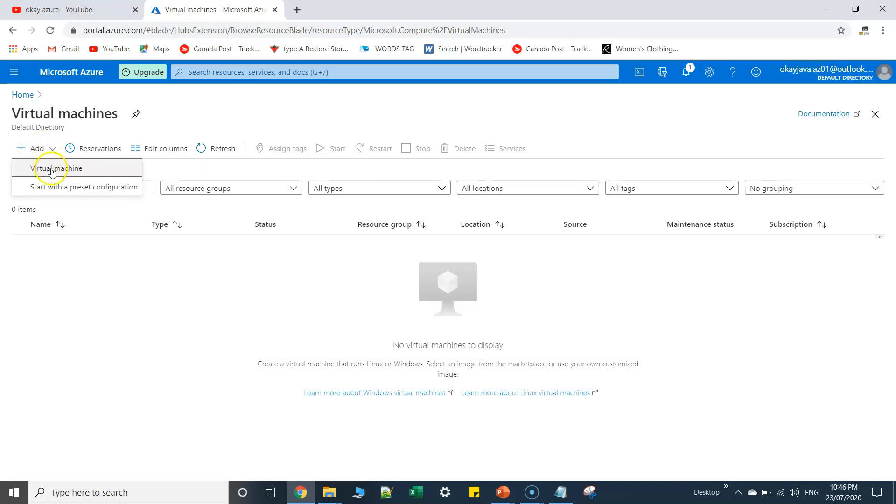
{"action": "left_click", "coordinate": [99, 170]}
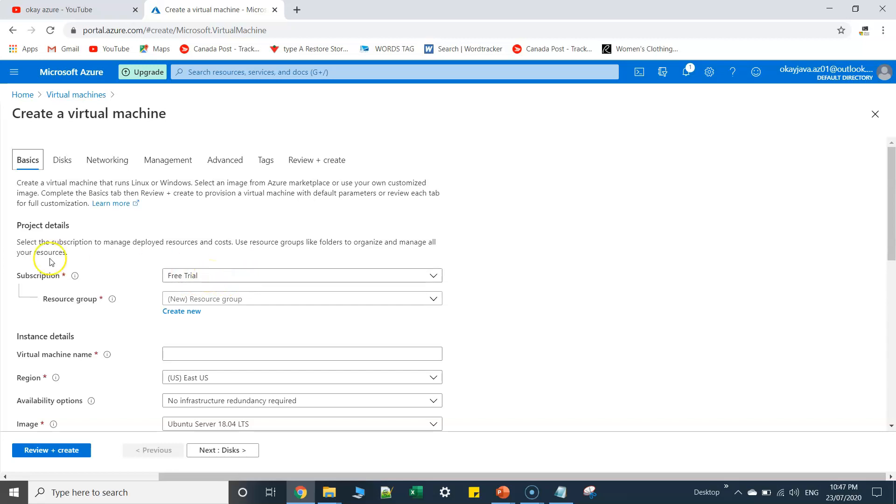
Step: Select the Free Trial subscription and create a new resource group named LabRG for the virtual machine
{"action": "left_click", "coordinate": [433, 276]}
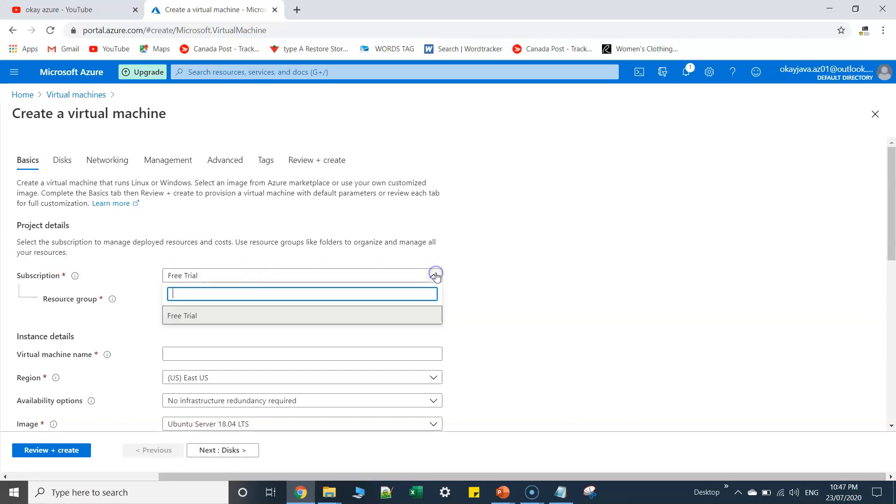
{"action": "left_click", "coordinate": [201, 317]}
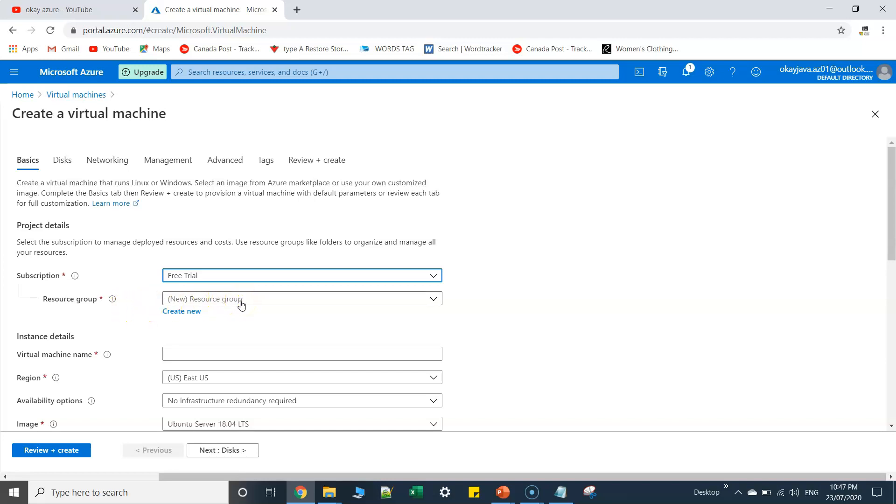
{"action": "left_click", "coordinate": [236, 317]}
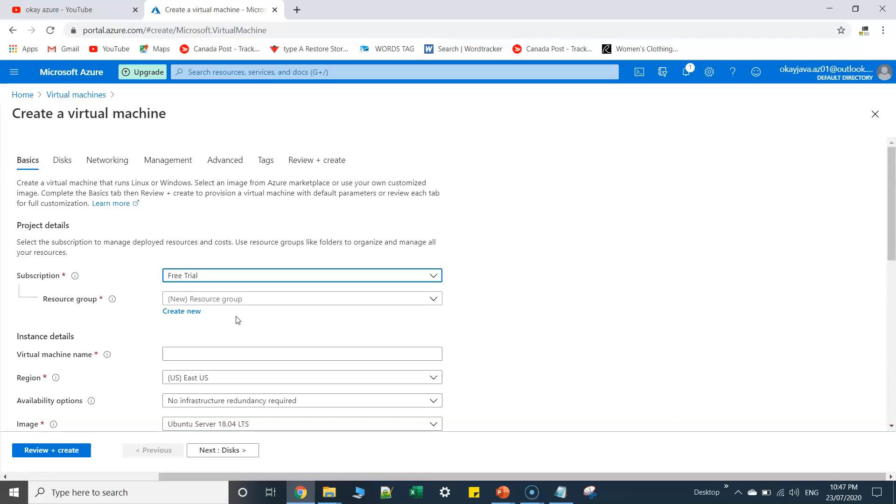
{"action": "left_click", "coordinate": [191, 311]}
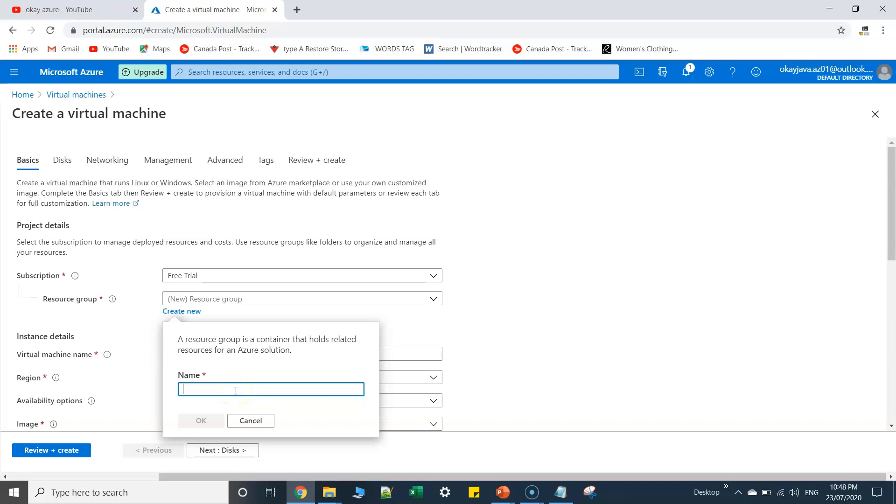
{"action": "type", "text": "LabRG"}
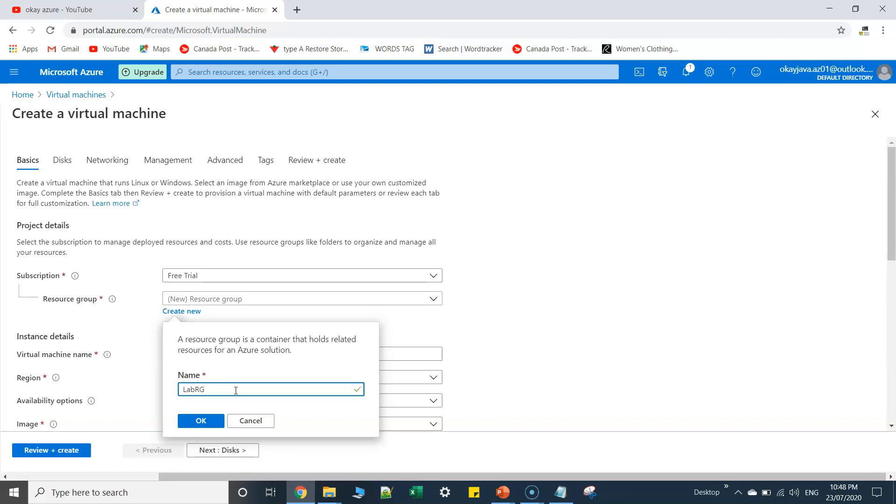
{"action": "left_click", "coordinate": [200, 420]}
Step: Name the virtual machine LabVM in the instance details
{"action": "scroll", "coordinate": [235, 317], "scroll_direction": "down", "scroll_amount": 2}
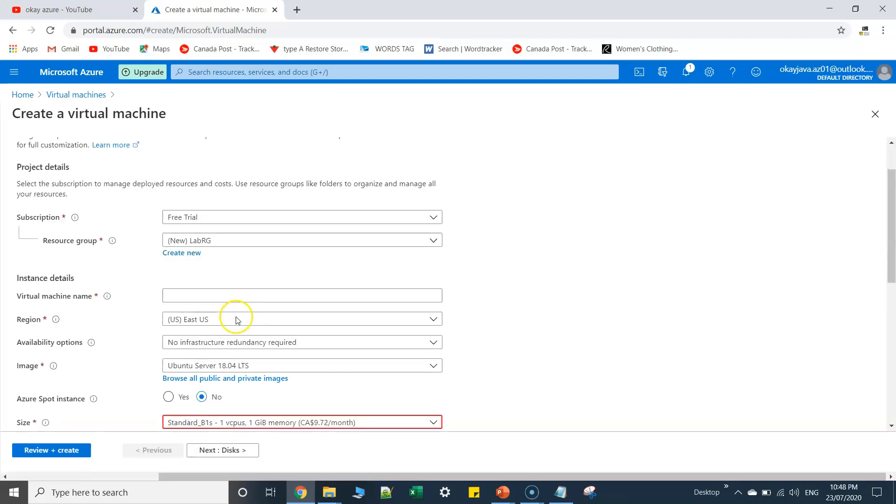
{"action": "left_click", "coordinate": [186, 293]}
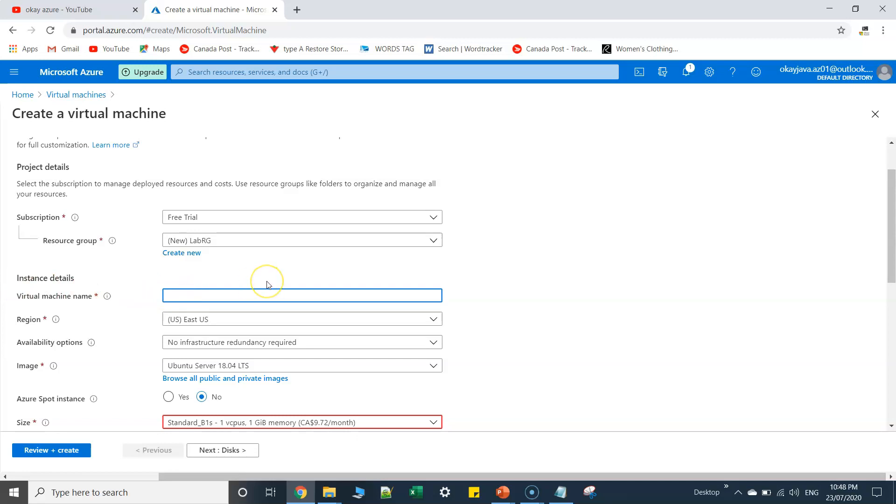
{"action": "type", "text": "LabVM"}
{"action": "left_click", "coordinate": [227, 294]}
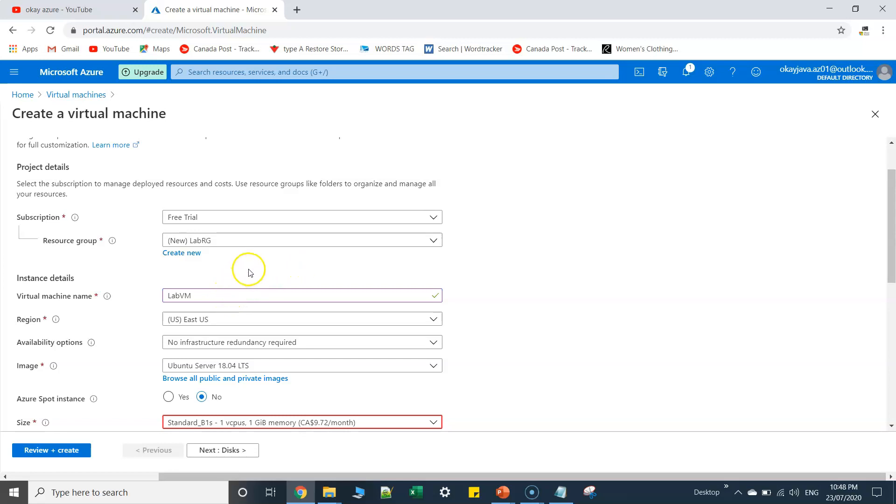
Step: Look through the regions offered for the virtual machine and close the list without changing the selection
{"action": "scroll", "coordinate": [249, 268], "scroll_direction": "down", "scroll_amount": 1}
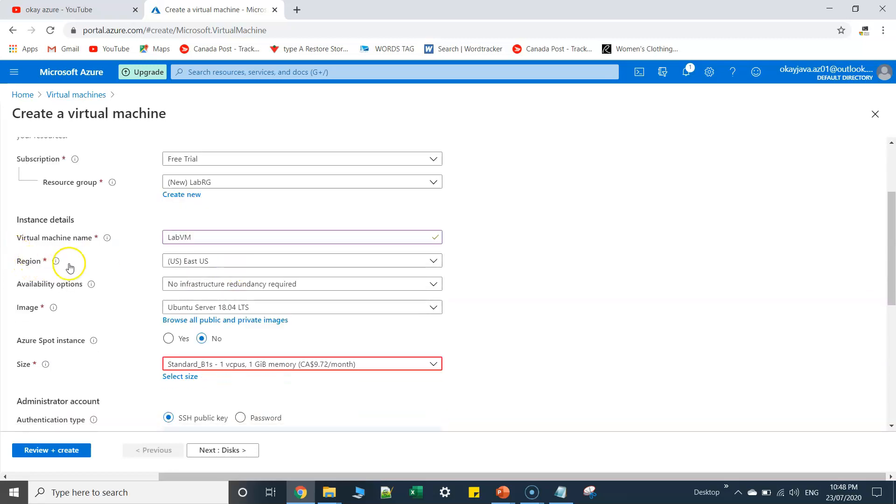
{"action": "left_click", "coordinate": [426, 264]}
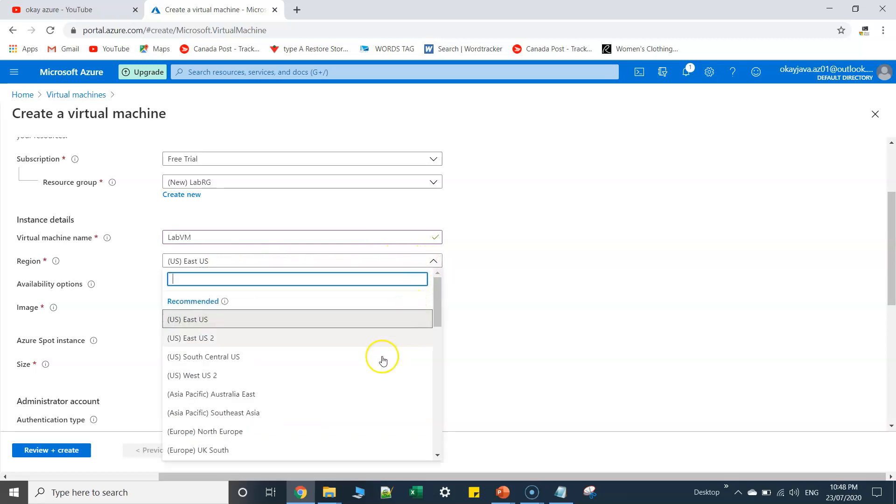
{"action": "scroll", "coordinate": [356, 377], "scroll_direction": "down", "scroll_amount": 3}
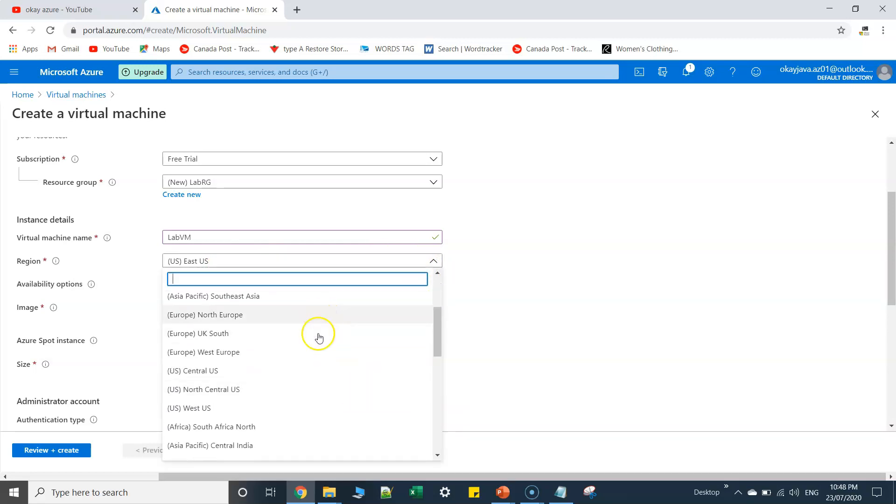
{"action": "scroll", "coordinate": [318, 337], "scroll_direction": "down", "scroll_amount": 3}
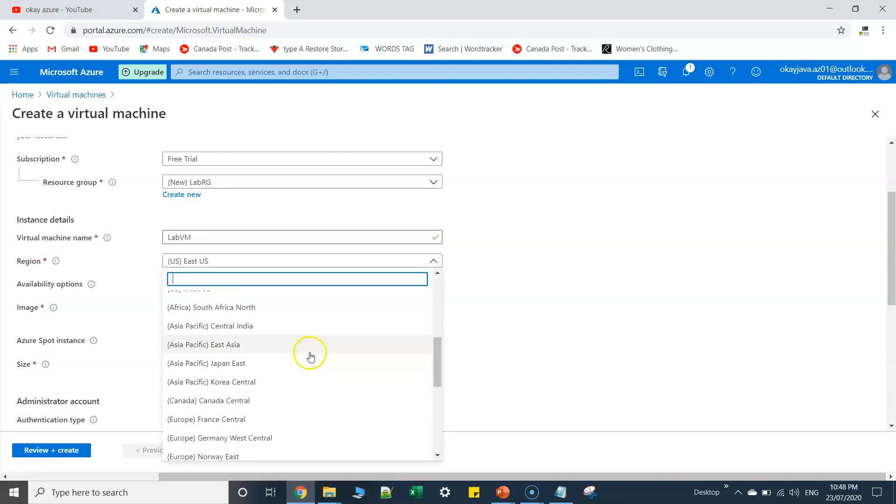
{"action": "scroll", "coordinate": [308, 359], "scroll_direction": "down", "scroll_amount": 6}
{"action": "scroll", "coordinate": [307, 378], "scroll_direction": "up", "scroll_amount": 4}
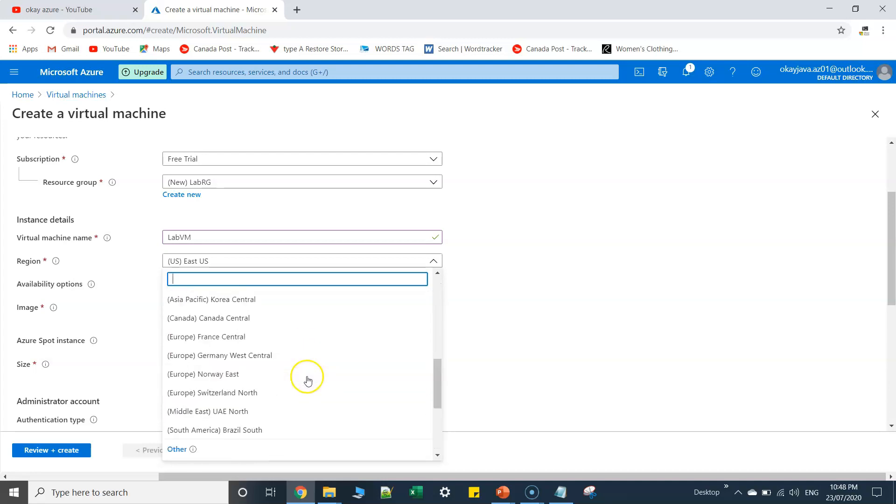
{"action": "scroll", "coordinate": [306, 354], "scroll_direction": "up", "scroll_amount": 5}
{"action": "left_click", "coordinate": [274, 259]}
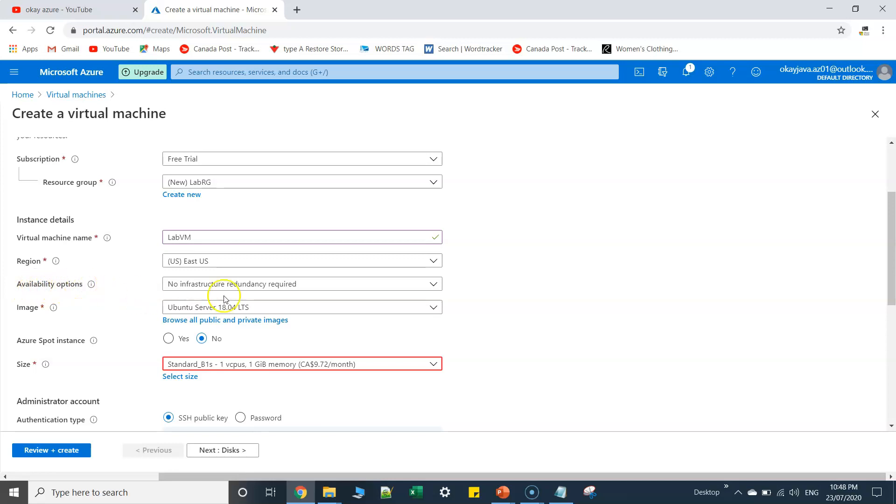
Step: Set the availability options to Availability zone and view the zones on offer without choosing one
{"action": "left_click", "coordinate": [434, 286]}
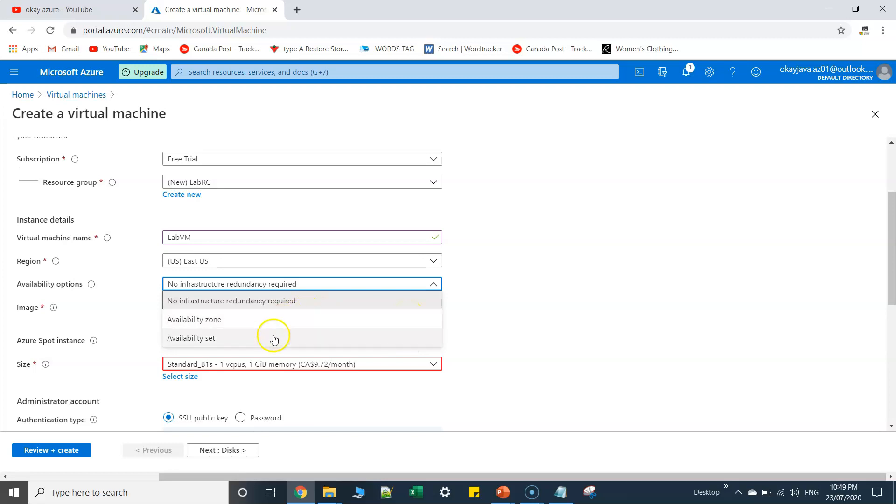
{"action": "left_click", "coordinate": [242, 321]}
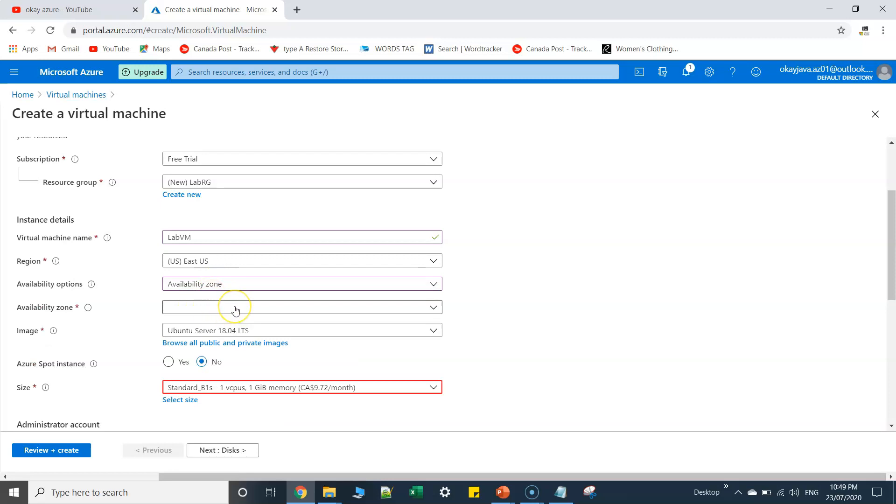
{"action": "left_click", "coordinate": [431, 306]}
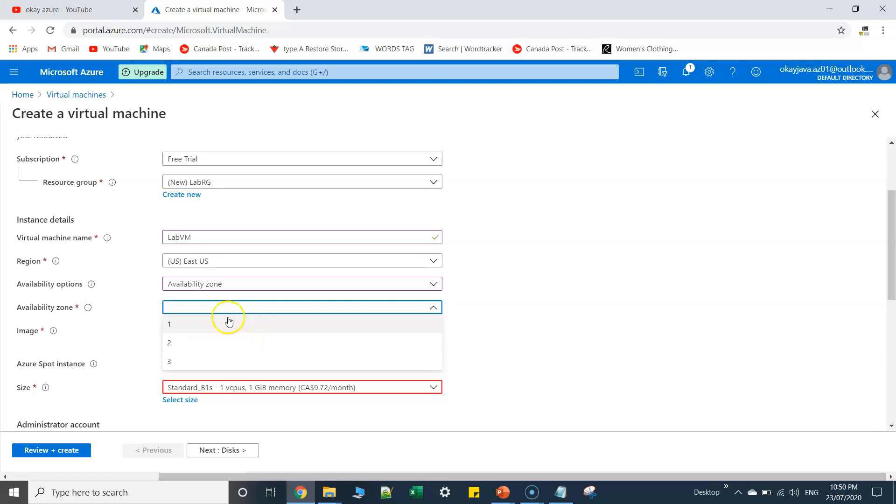
{"action": "left_click", "coordinate": [588, 296]}
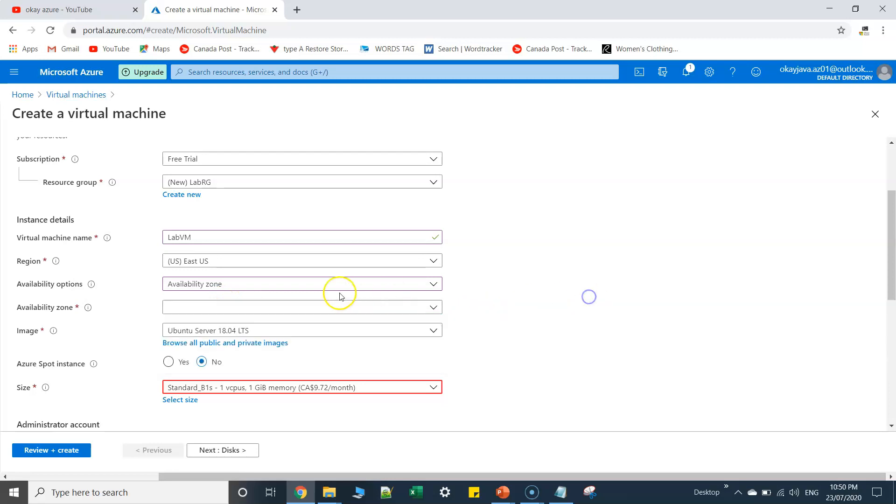
Step: Set the availability options to Availability set and look through the settings for a new availability set without creating one
{"action": "left_click", "coordinate": [301, 286]}
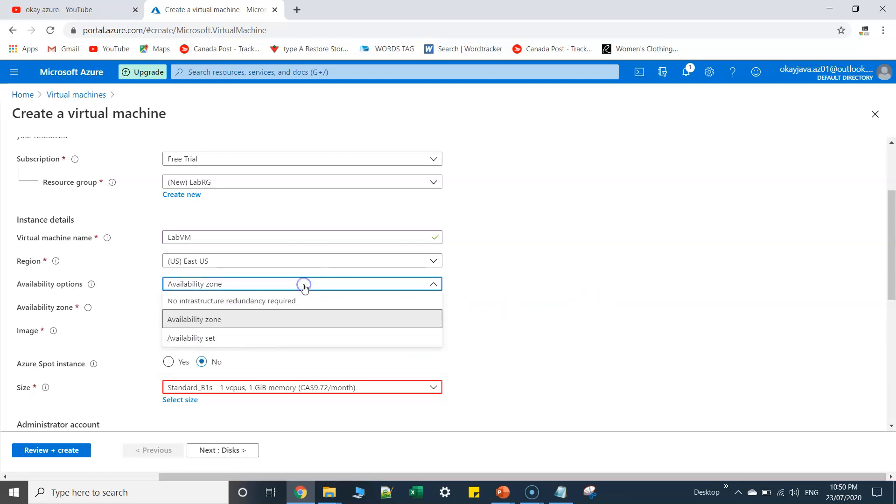
{"action": "left_click", "coordinate": [240, 338]}
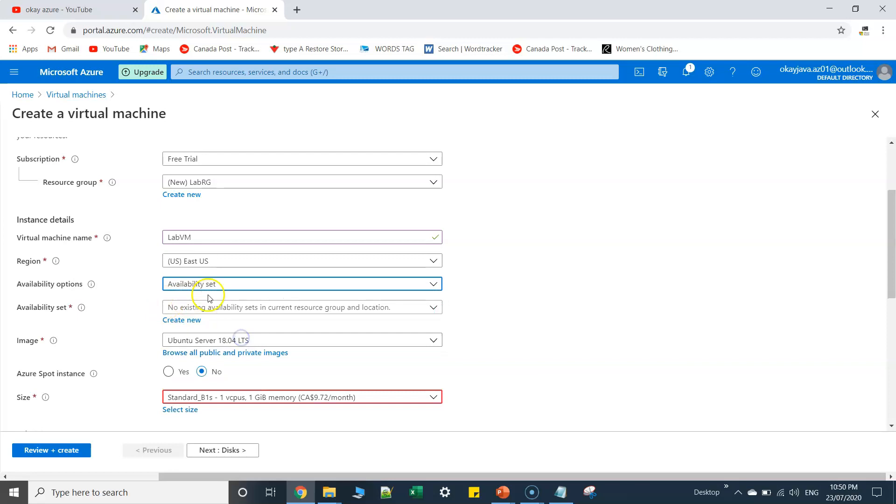
{"action": "left_click", "coordinate": [296, 306]}
{"action": "left_click", "coordinate": [181, 321]}
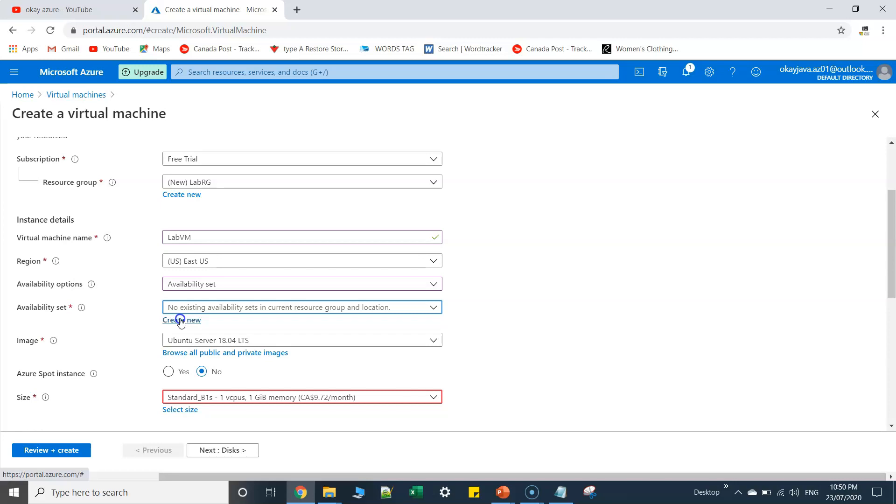
{"action": "left_click", "coordinate": [180, 320]}
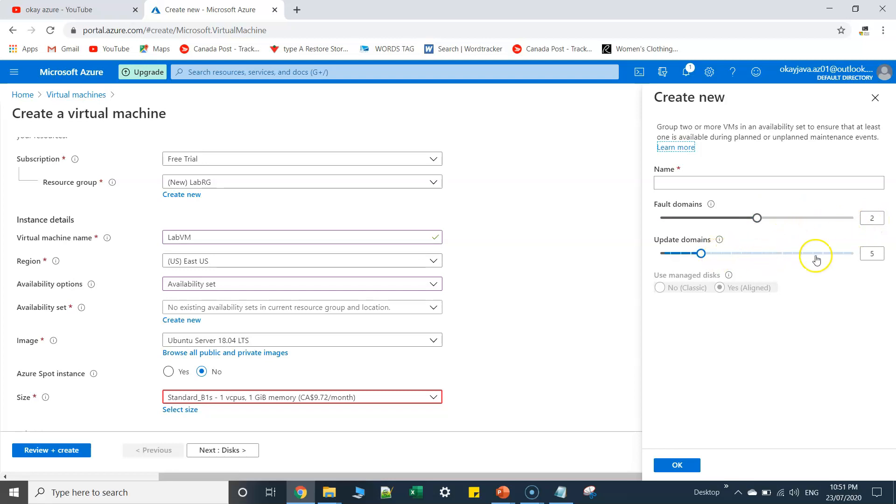
{"action": "left_click", "coordinate": [866, 252]}
{"action": "double_click", "coordinate": [866, 252]}
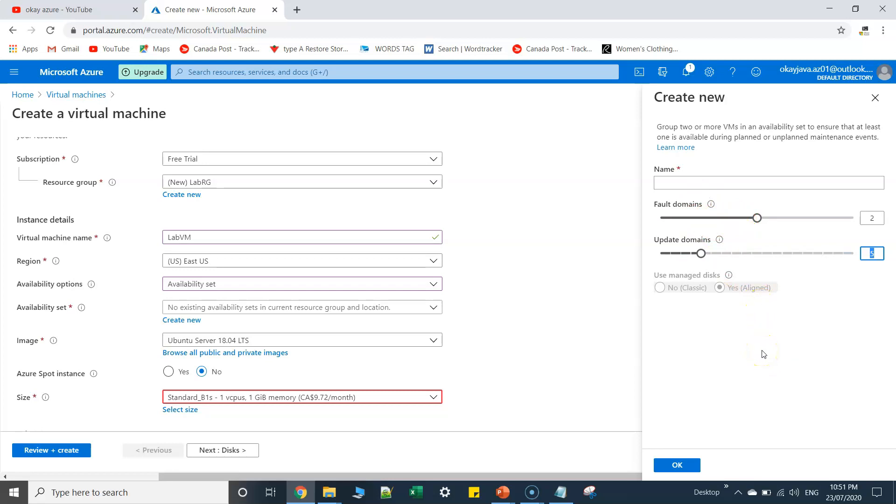
{"action": "left_click", "coordinate": [875, 97]}
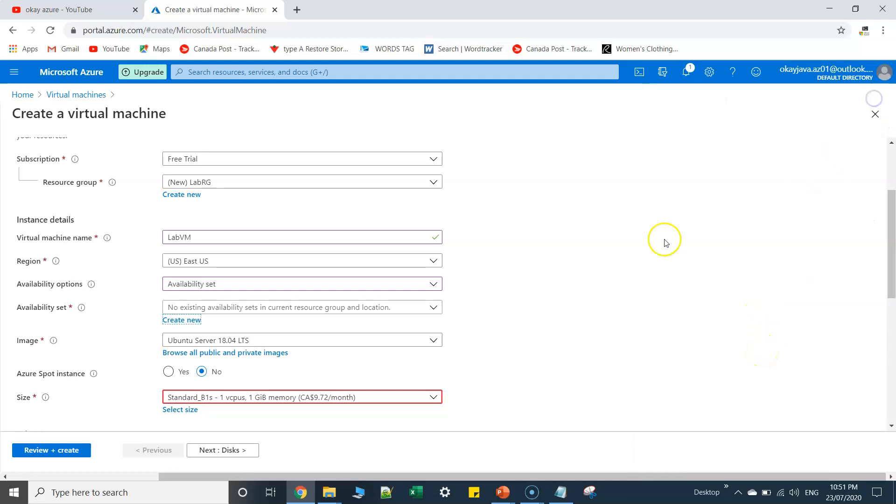
Step: Set the availability options to No infrastructure redundancy required and choose the Windows Server 2016 Datacenter image
{"action": "left_click", "coordinate": [236, 286]}
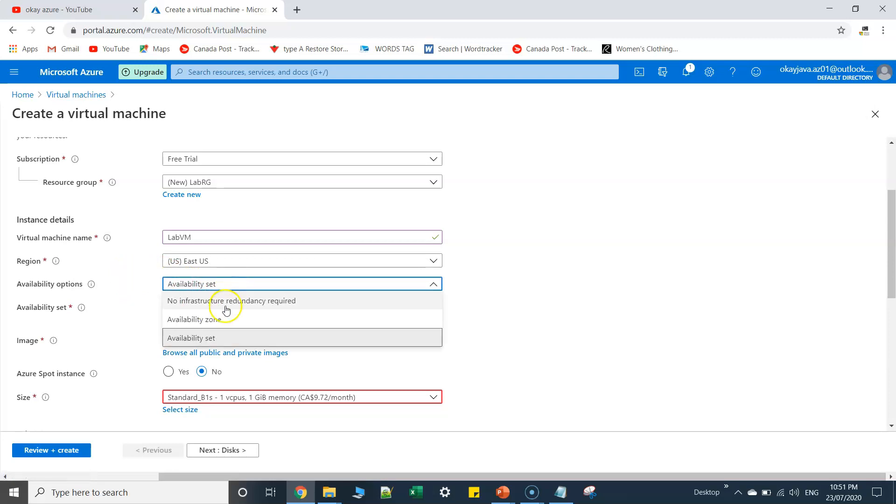
{"action": "left_click", "coordinate": [225, 306]}
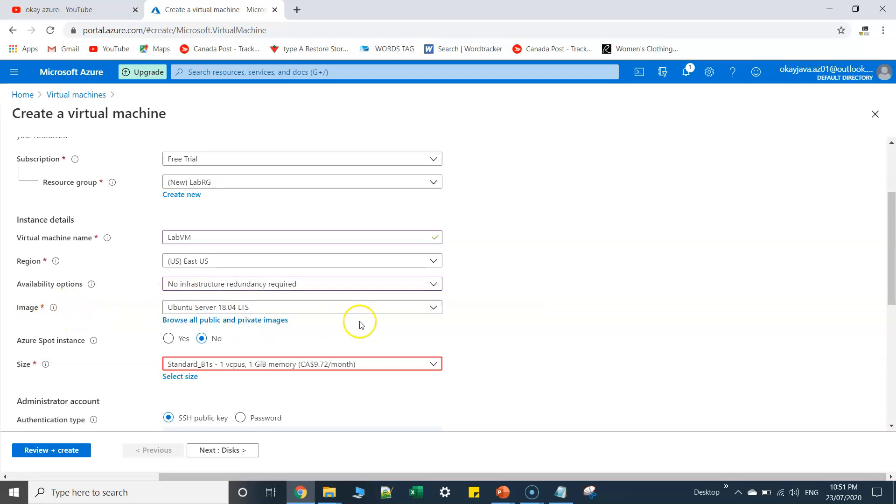
{"action": "left_click", "coordinate": [427, 308]}
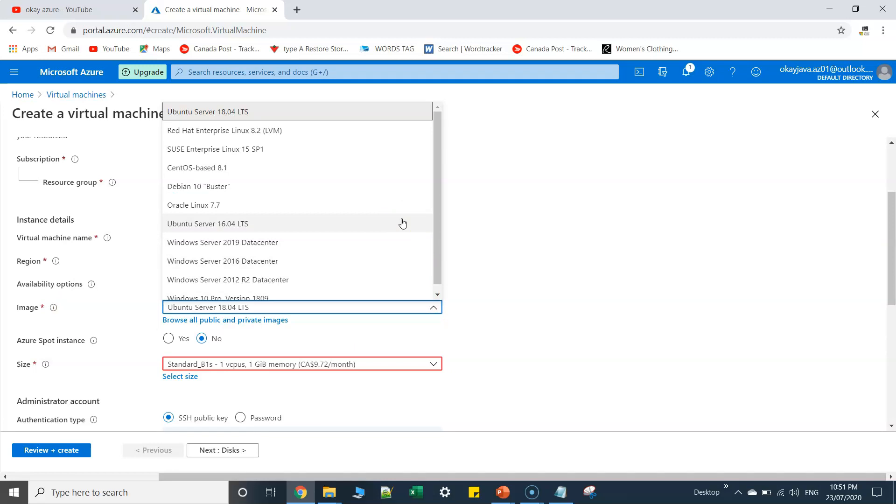
{"action": "left_click", "coordinate": [341, 262]}
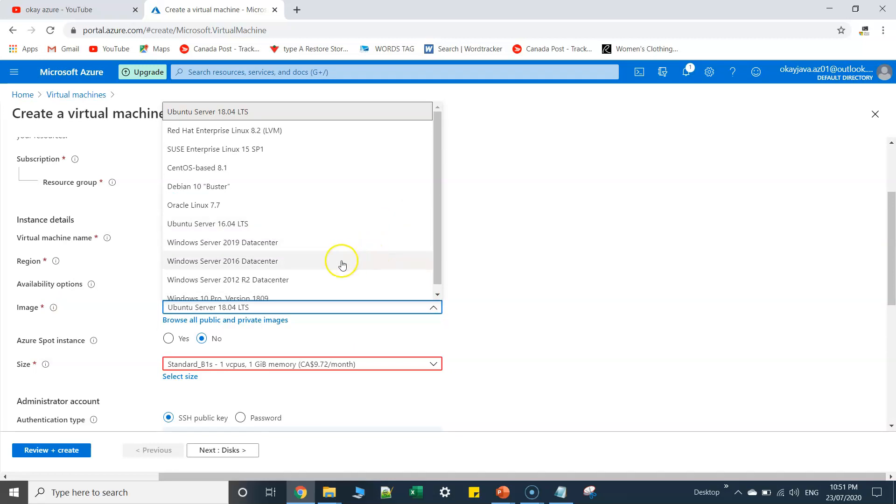
{"action": "left_click", "coordinate": [309, 269]}
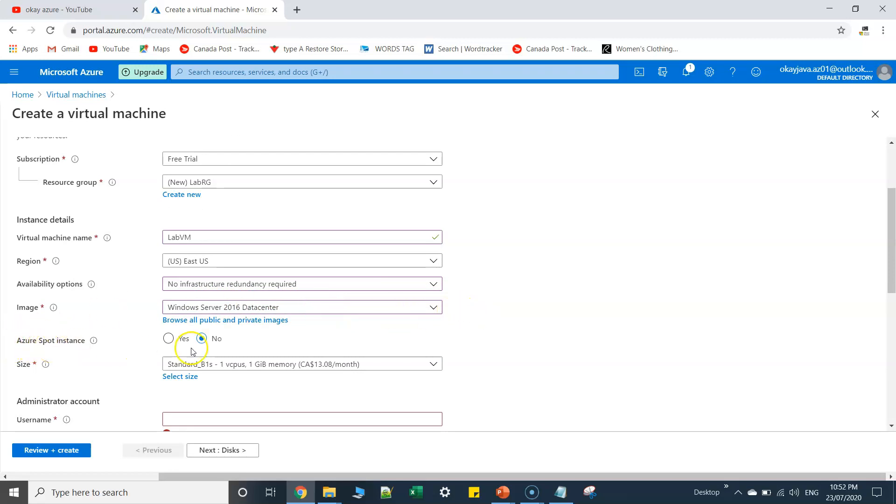
Step: Review the offered virtual machine sizes and choose Standard_B1s with 1 vcpu and 1 GiB memory
{"action": "left_click", "coordinate": [291, 340]}
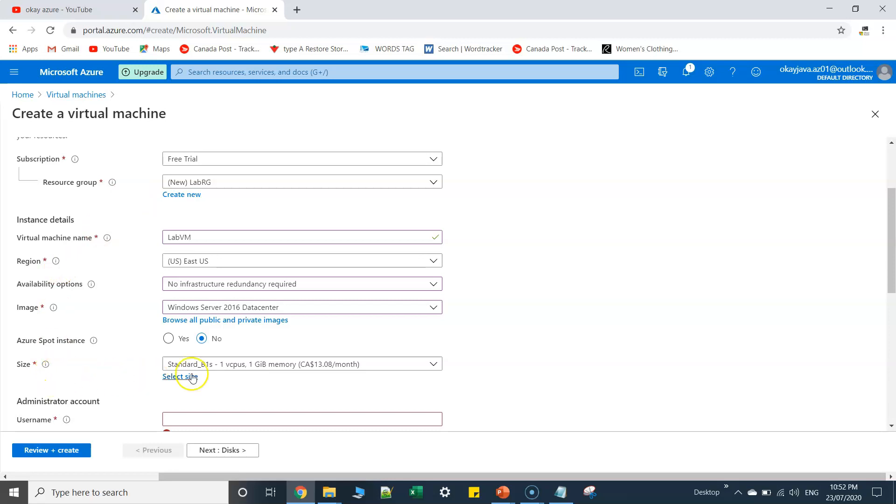
{"action": "left_click", "coordinate": [434, 365]}
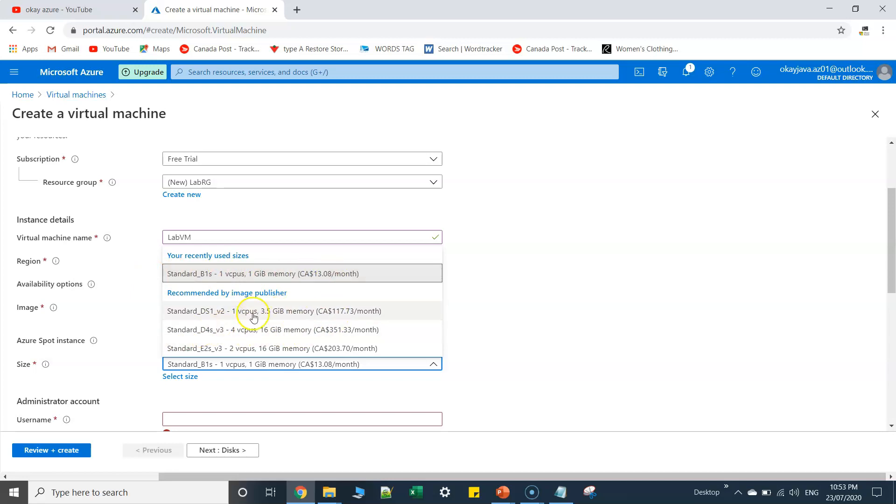
{"action": "left_click", "coordinate": [371, 277]}
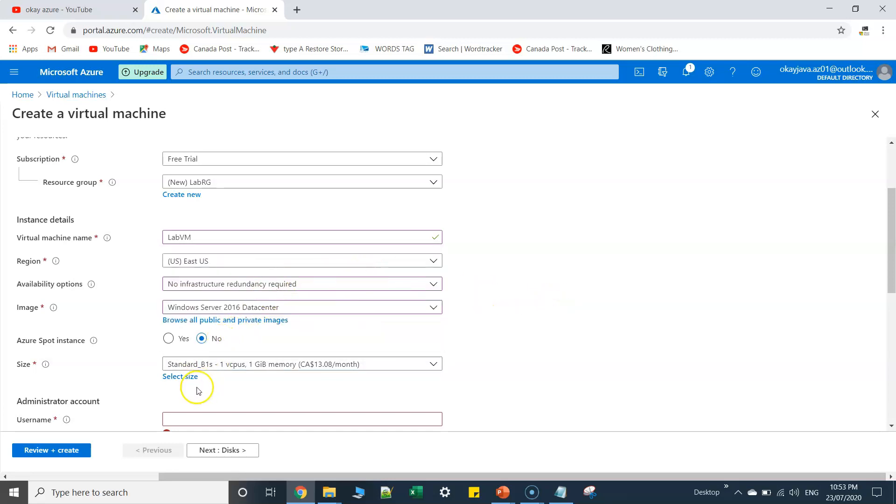
Step: Enter azureuser as the username of the administrator account
{"action": "scroll", "coordinate": [201, 394], "scroll_direction": "down", "scroll_amount": 3}
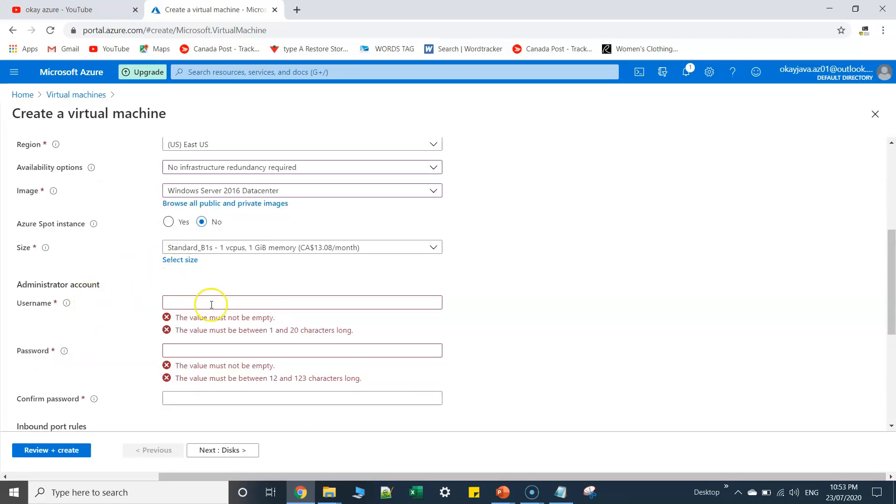
{"action": "left_click", "coordinate": [254, 302]}
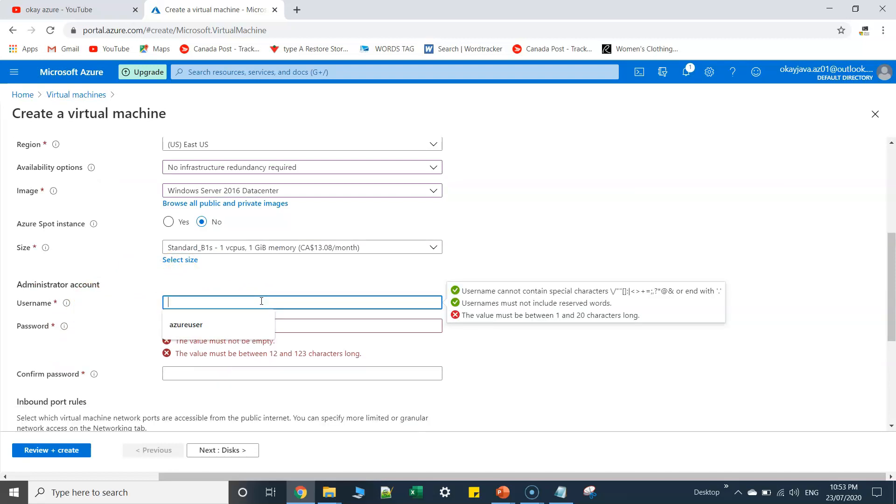
{"action": "left_click", "coordinate": [222, 325]}
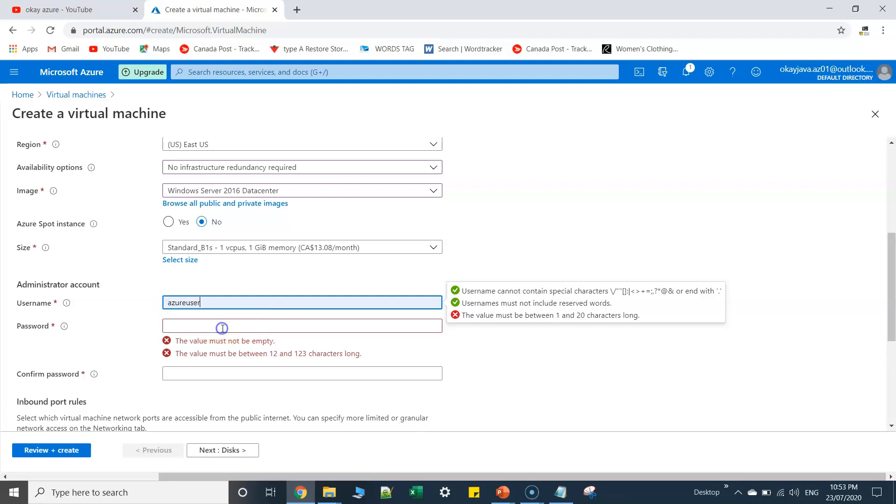
{"action": "left_click", "coordinate": [220, 302]}
{"action": "double_click", "coordinate": [232, 303]}
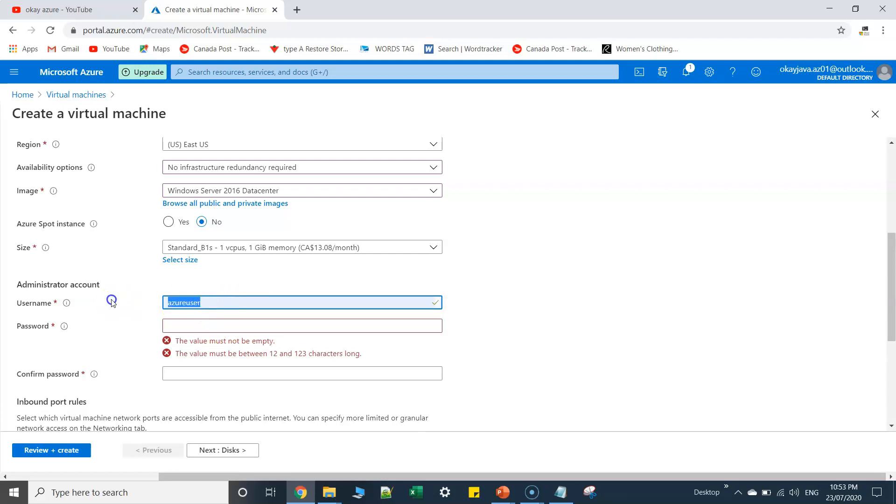
Step: Enter the administrator account password and repeat it in the password confirmation
{"action": "left_click", "coordinate": [209, 325]}
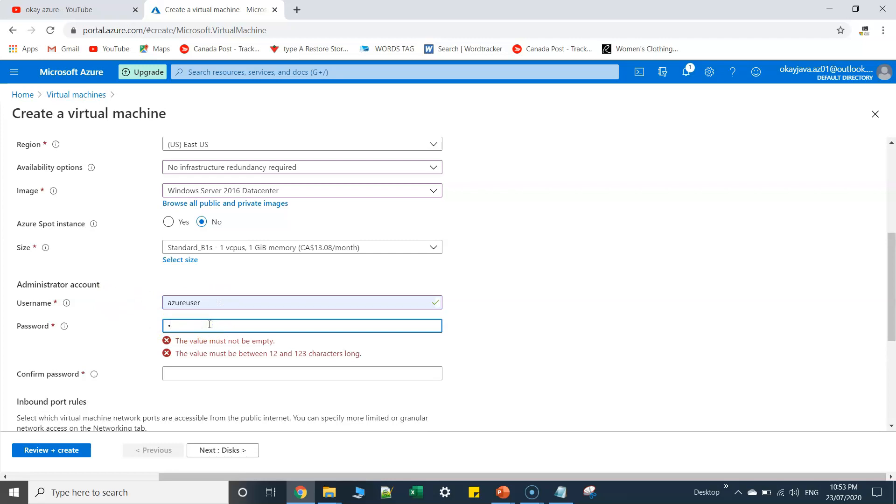
{"action": "type", "text": "•••••"}
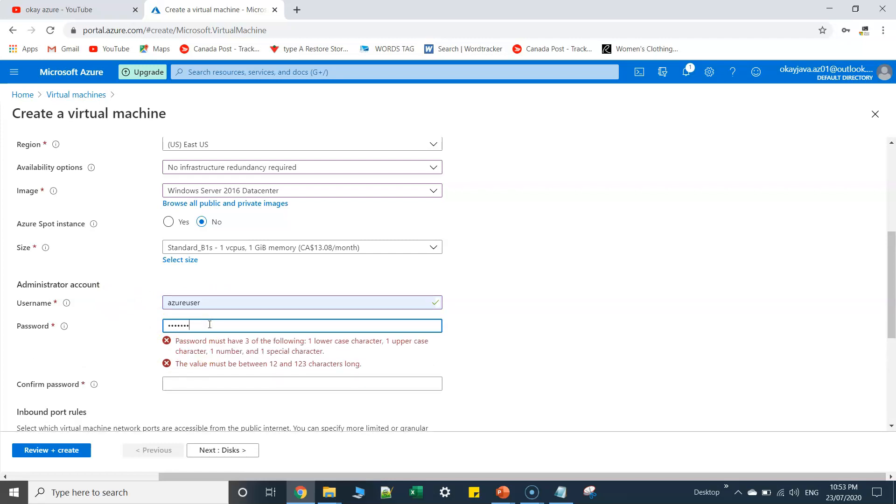
{"action": "type", "text": "••"}
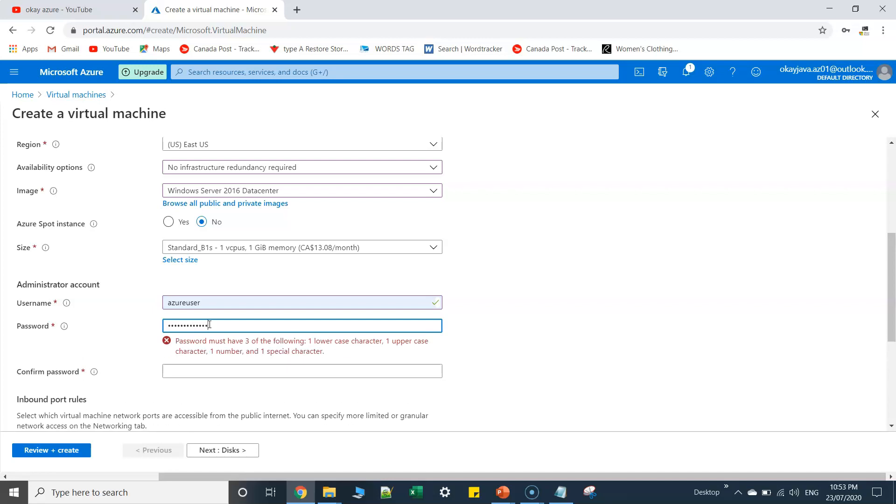
{"action": "left_click", "coordinate": [206, 348]}
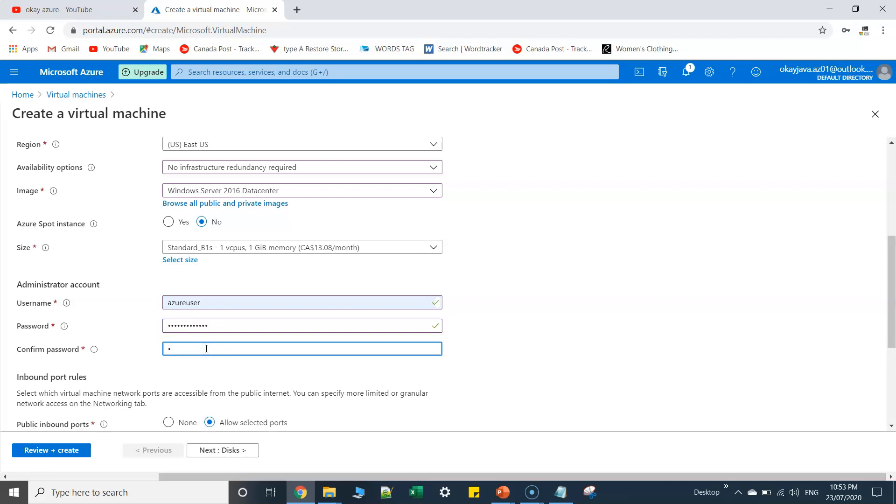
{"action": "type", "text": "••"}
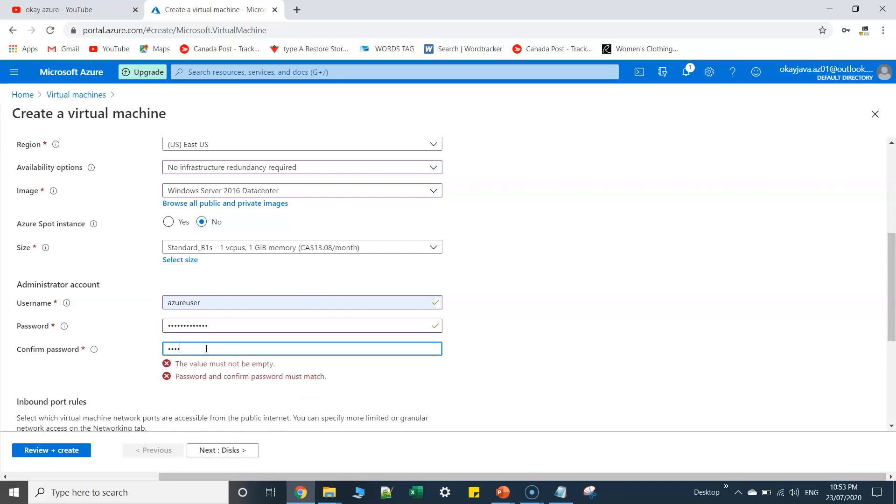
{"action": "key", "text": "BackSpace"}
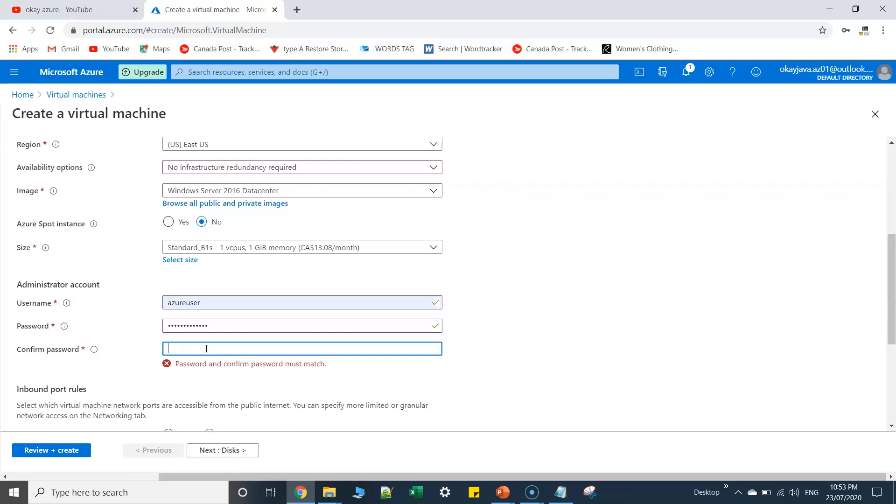
{"action": "type", "text": "•"}
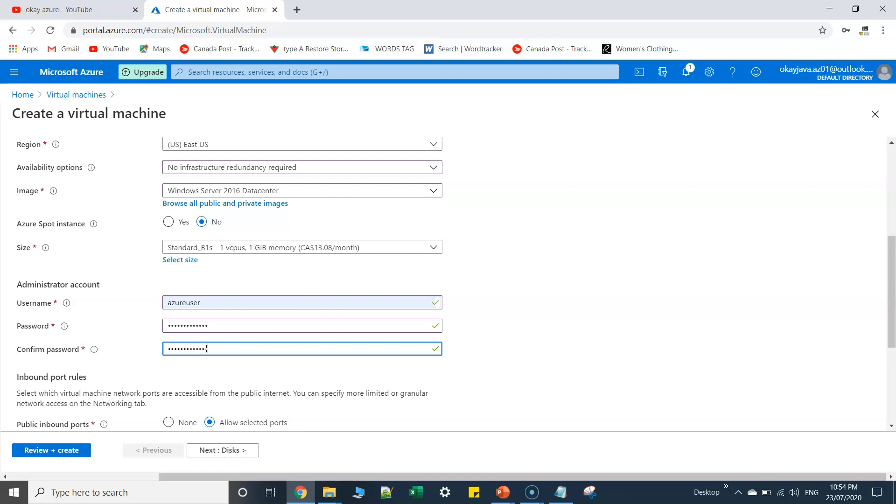
{"action": "left_click", "coordinate": [503, 350]}
{"action": "scroll", "coordinate": [478, 322], "scroll_direction": "down", "scroll_amount": 1}
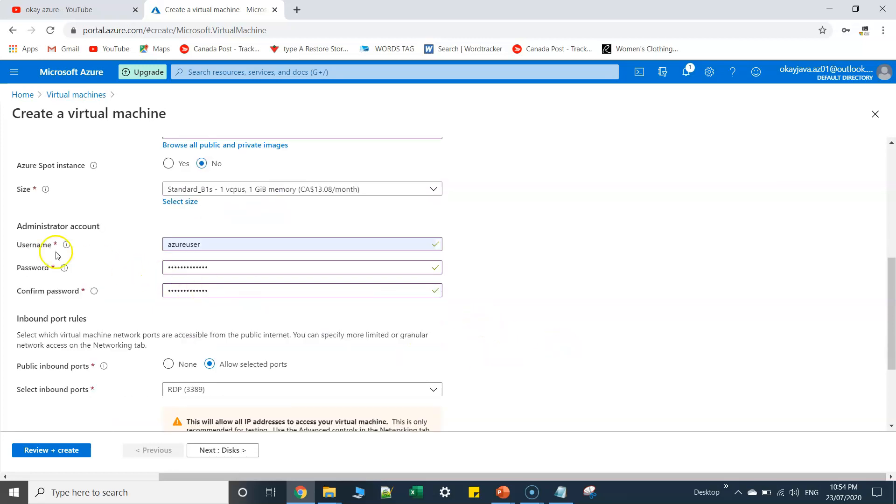
{"action": "left_click_drag", "start_coordinate": [219, 244], "coordinate": [151, 247]}
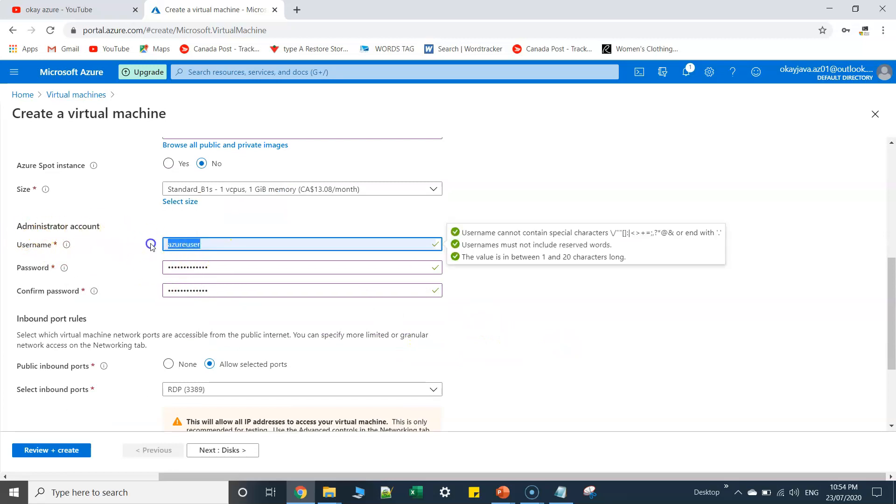
{"action": "left_click", "coordinate": [124, 247]}
{"action": "left_click_drag", "start_coordinate": [226, 244], "coordinate": [147, 243]}
{"action": "left_click", "coordinate": [132, 262]}
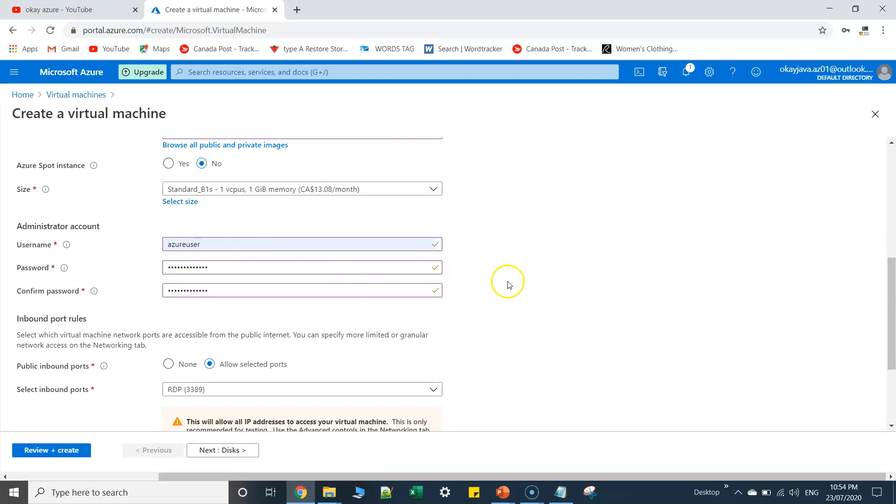
Step: Set the public inbound ports to Allow selected ports and choose RDP (3389) as the only inbound port
{"action": "scroll", "coordinate": [509, 284], "scroll_direction": "down", "scroll_amount": 1}
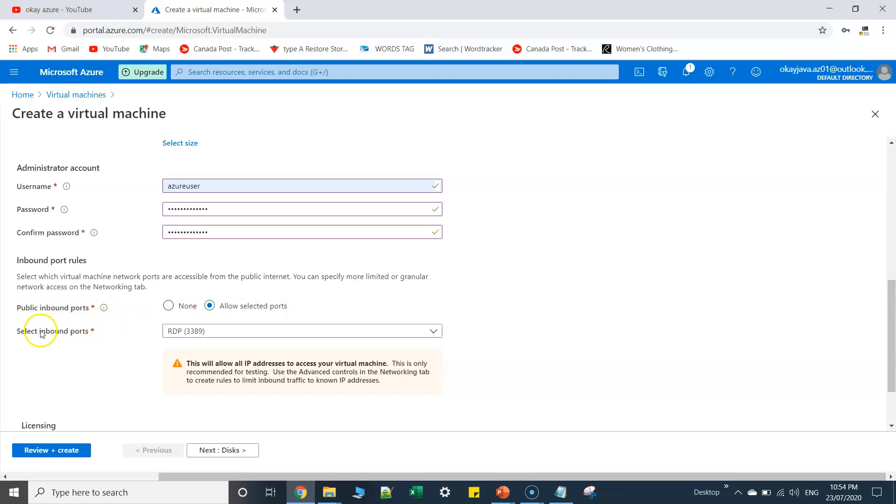
{"action": "left_click", "coordinate": [167, 307]}
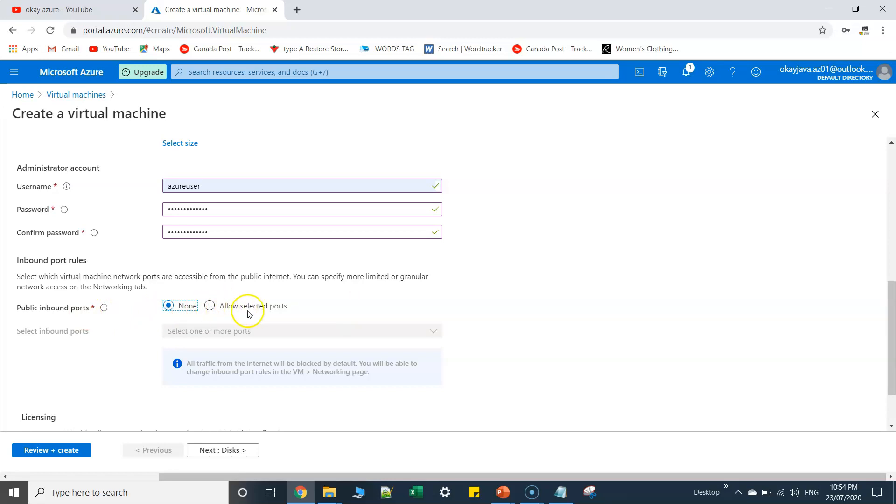
{"action": "left_click", "coordinate": [225, 306]}
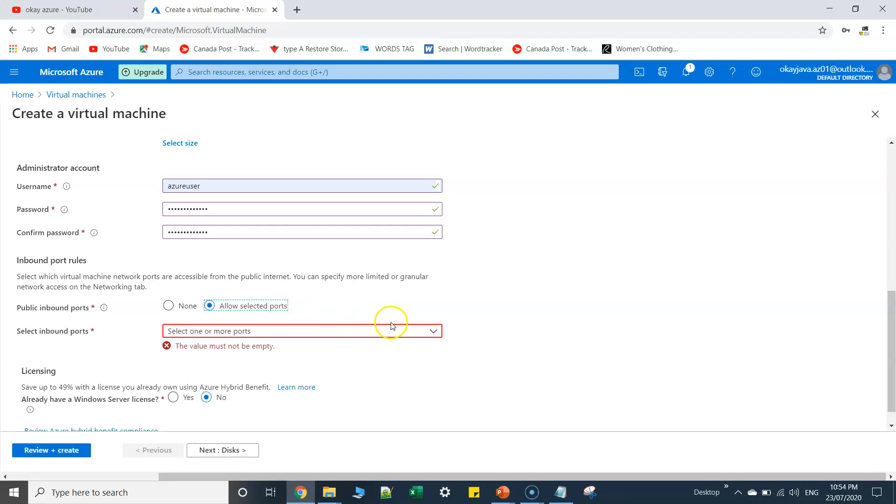
{"action": "left_click", "coordinate": [433, 333]}
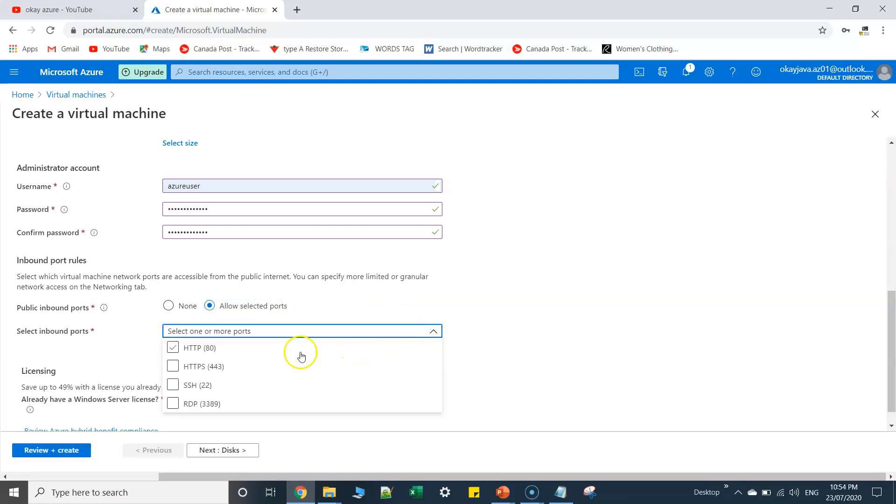
{"action": "left_click", "coordinate": [224, 368]}
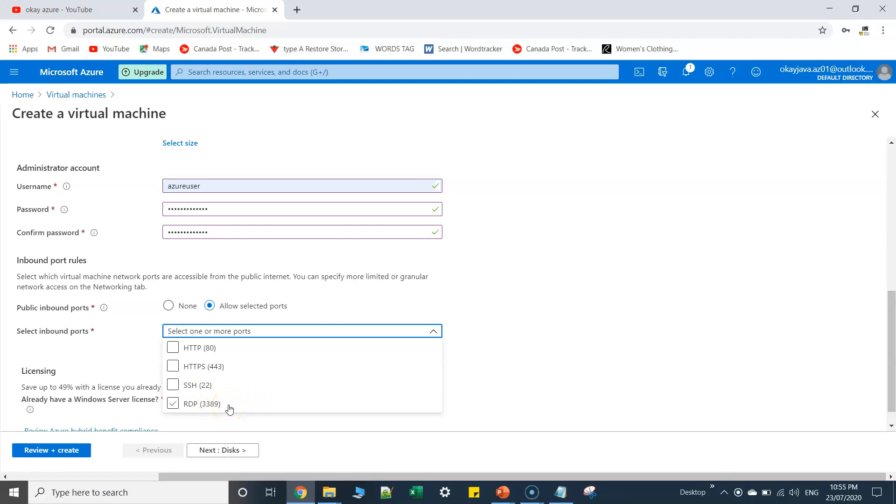
{"action": "left_click", "coordinate": [176, 402]}
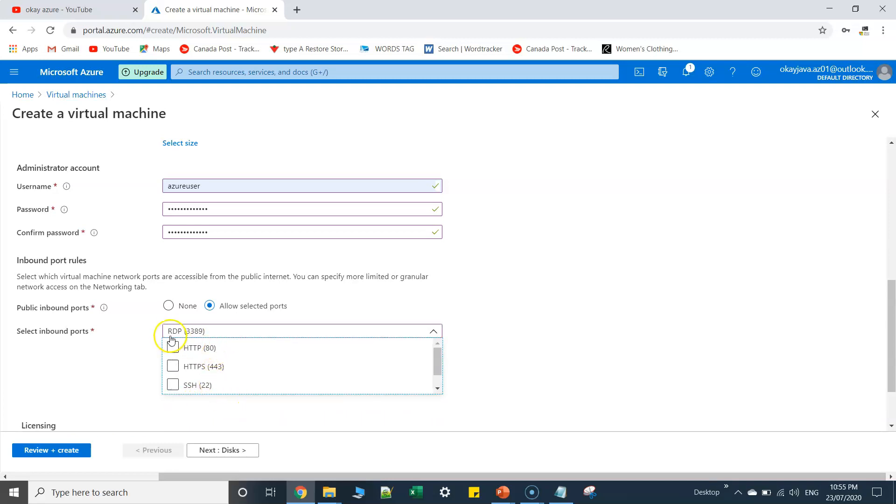
{"action": "left_click", "coordinate": [222, 339]}
{"action": "left_click", "coordinate": [557, 341]}
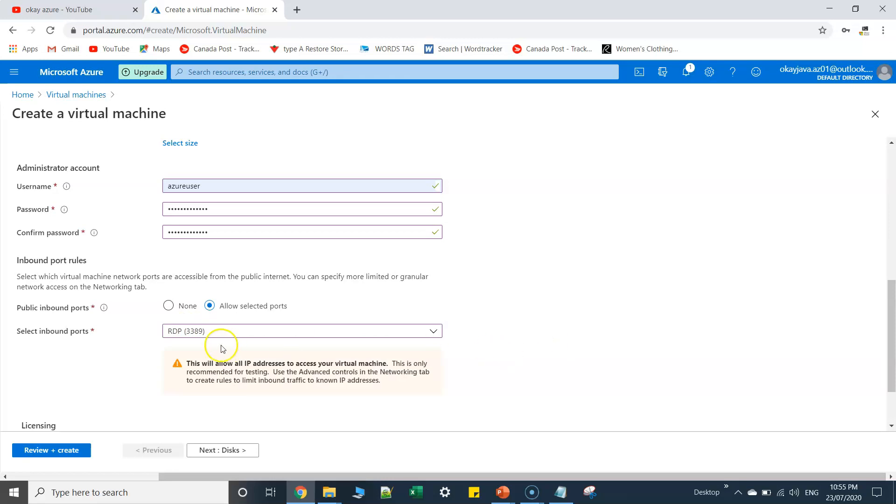
Step: Continue to the disk settings, decline saving the password, and choose Premium SSD as the OS disk type
{"action": "left_click", "coordinate": [224, 451]}
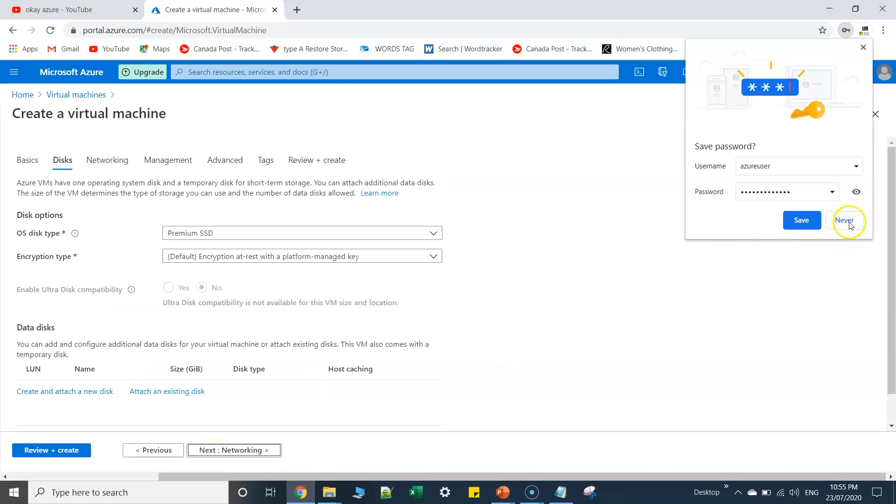
{"action": "left_click", "coordinate": [848, 224]}
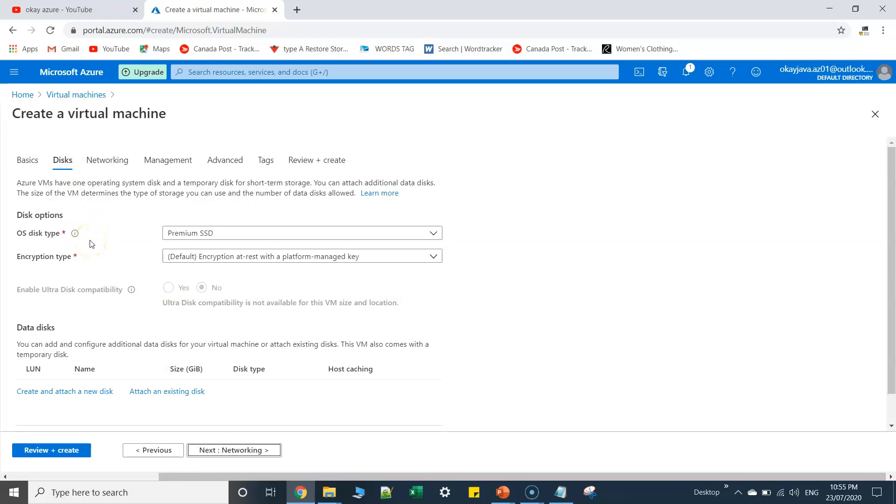
{"action": "left_click", "coordinate": [436, 233]}
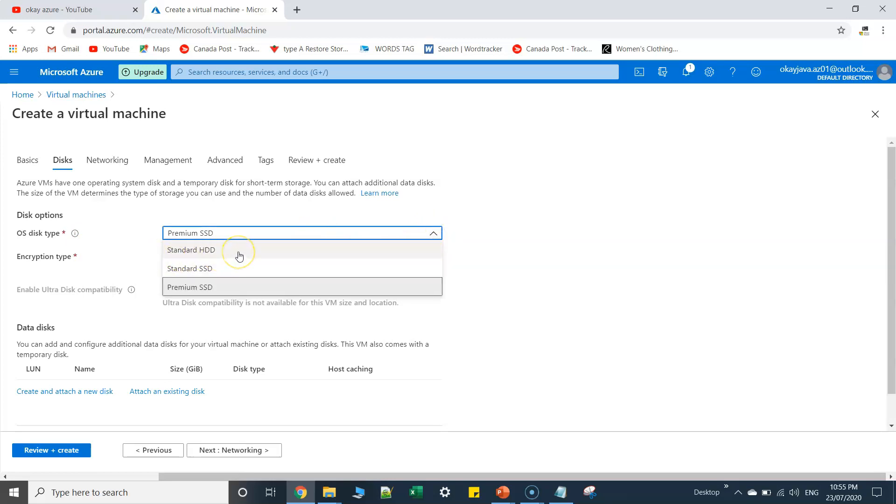
{"action": "left_click", "coordinate": [241, 267]}
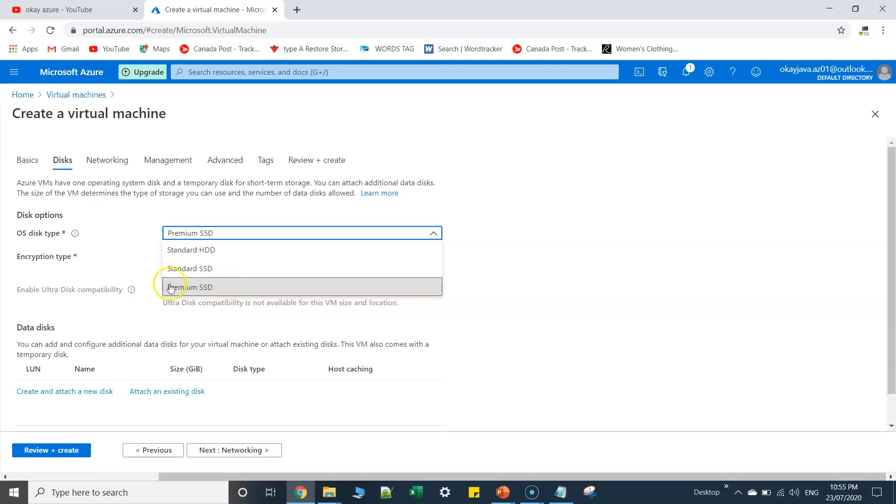
{"action": "left_click", "coordinate": [225, 290]}
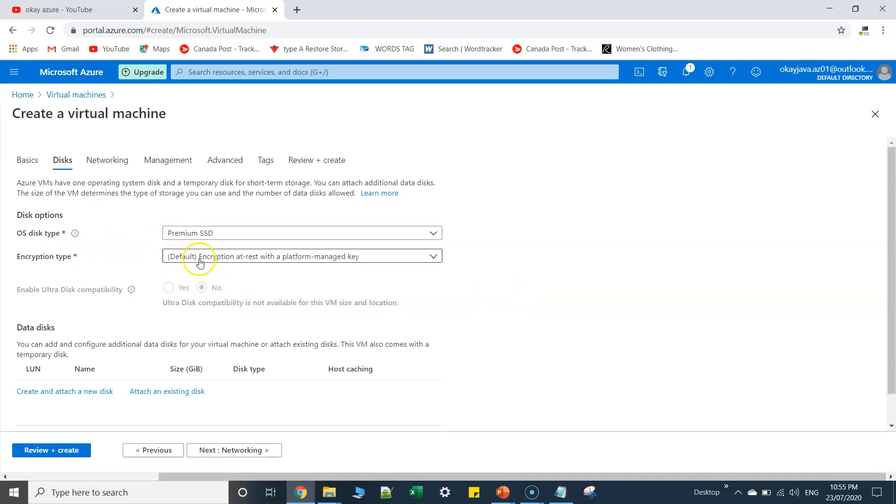
Step: Keep the default encryption with a platform-managed key and no data disks, and continue to the networking settings
{"action": "left_click", "coordinate": [434, 256]}
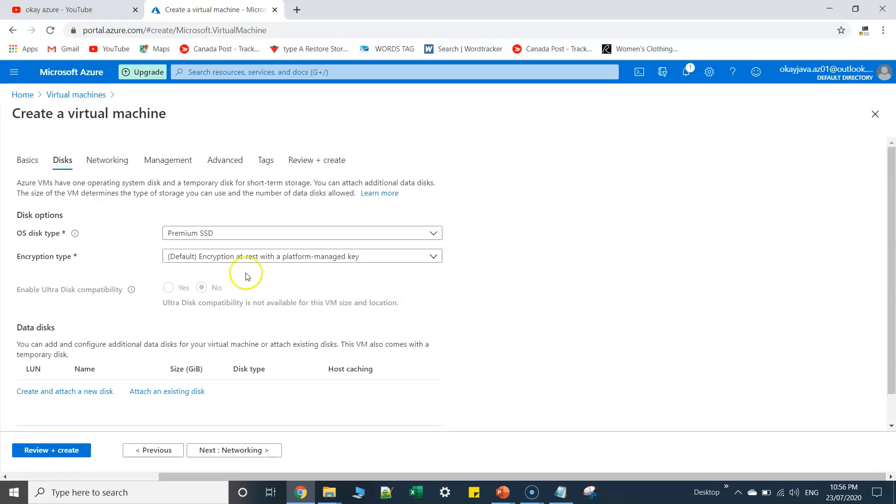
{"action": "scroll", "coordinate": [265, 277], "scroll_direction": "down", "scroll_amount": 1}
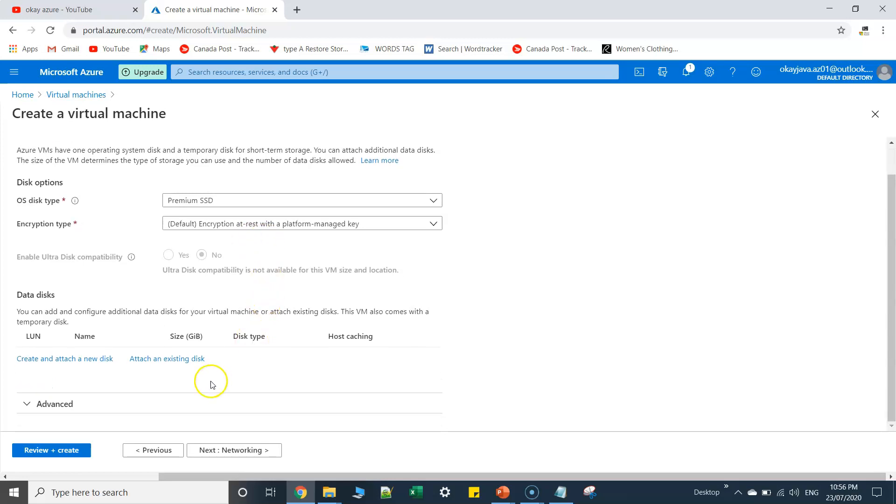
{"action": "scroll", "coordinate": [279, 256], "scroll_direction": "up", "scroll_amount": 1}
{"action": "scroll", "coordinate": [282, 280], "scroll_direction": "down", "scroll_amount": 1}
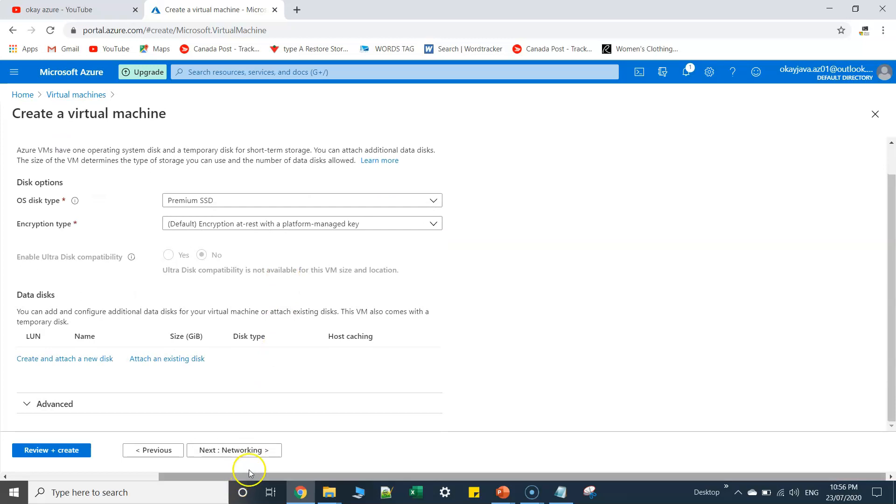
{"action": "left_click", "coordinate": [259, 450]}
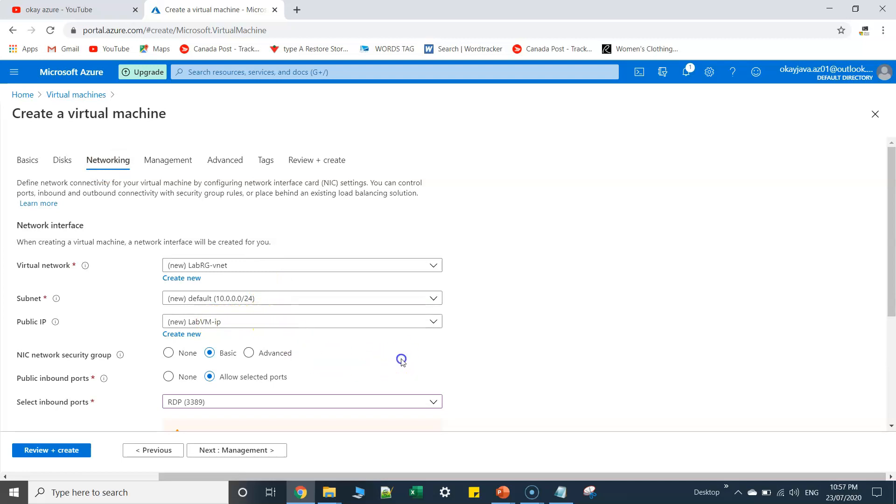
Step: Keep the default networking settings and turn boot diagnostics off in the management settings
{"action": "scroll", "coordinate": [400, 359], "scroll_direction": "down", "scroll_amount": 3}
{"action": "scroll", "coordinate": [218, 337], "scroll_direction": "down", "scroll_amount": 2}
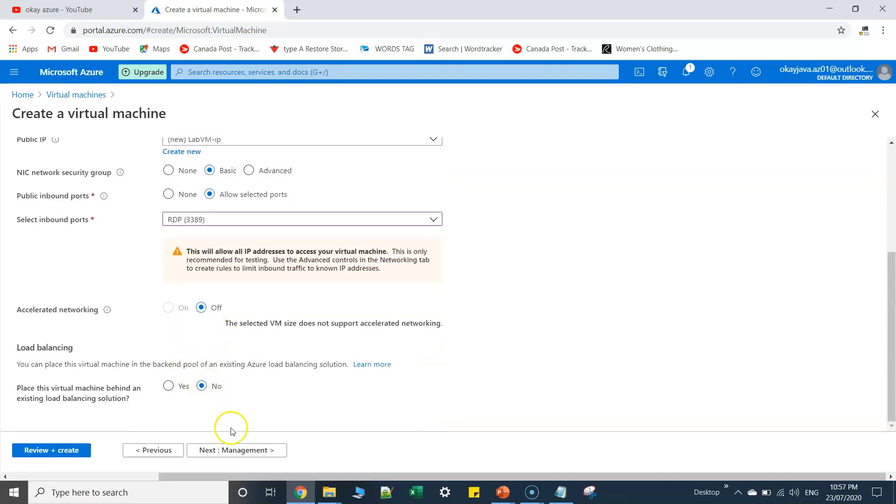
{"action": "left_click", "coordinate": [240, 450]}
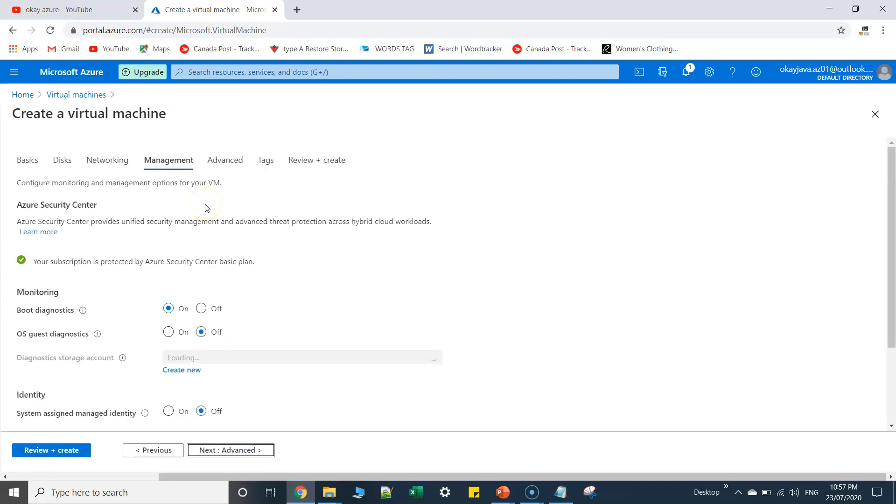
{"action": "scroll", "coordinate": [286, 284], "scroll_direction": "down", "scroll_amount": 1}
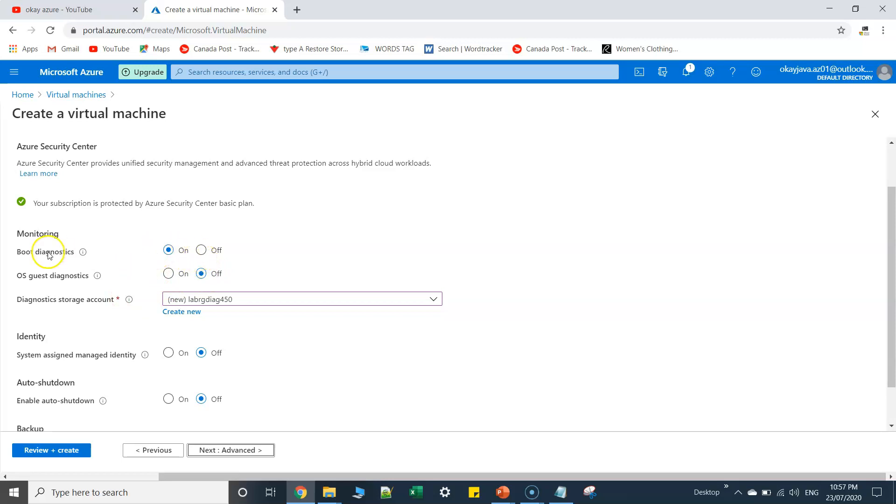
{"action": "left_click", "coordinate": [200, 250]}
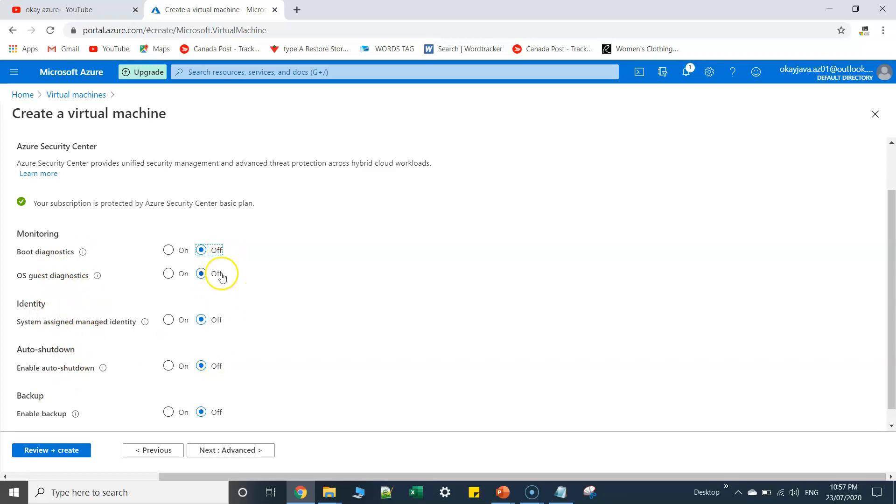
{"action": "left_click", "coordinate": [275, 288]}
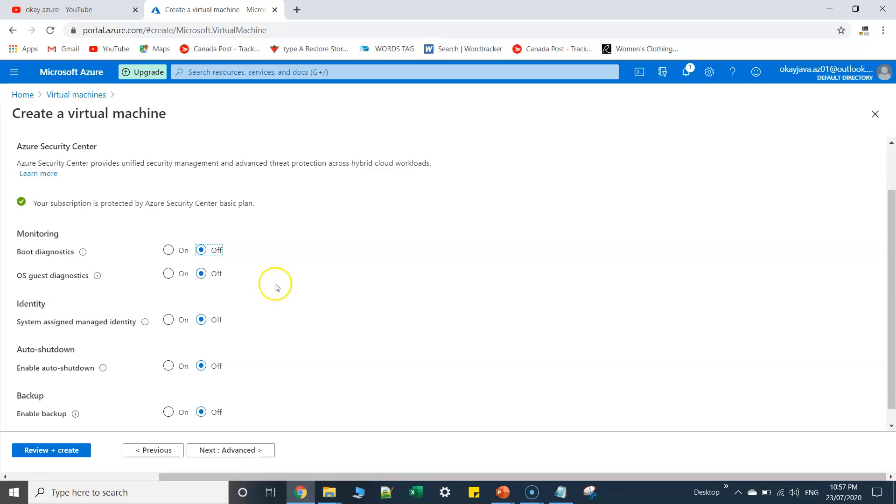
{"action": "scroll", "coordinate": [277, 286], "scroll_direction": "up", "scroll_amount": 2}
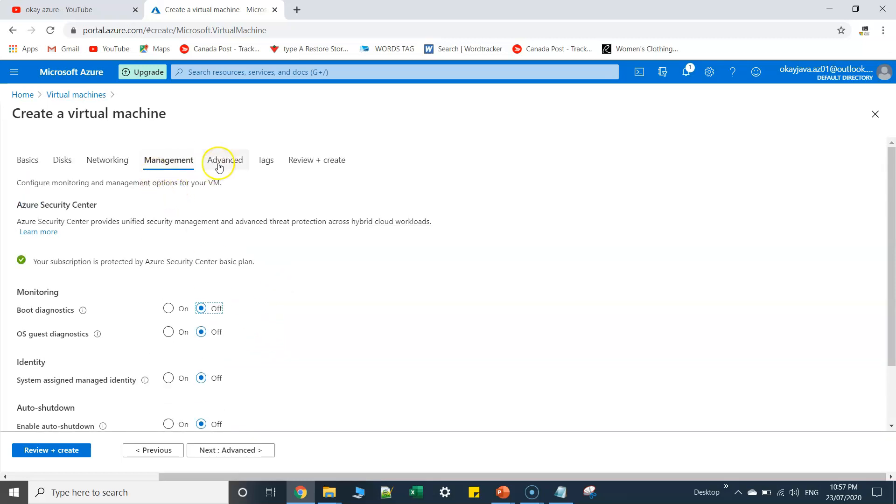
{"action": "scroll", "coordinate": [259, 241], "scroll_direction": "down", "scroll_amount": 2}
{"action": "scroll", "coordinate": [260, 241], "scroll_direction": "down", "scroll_amount": 1}
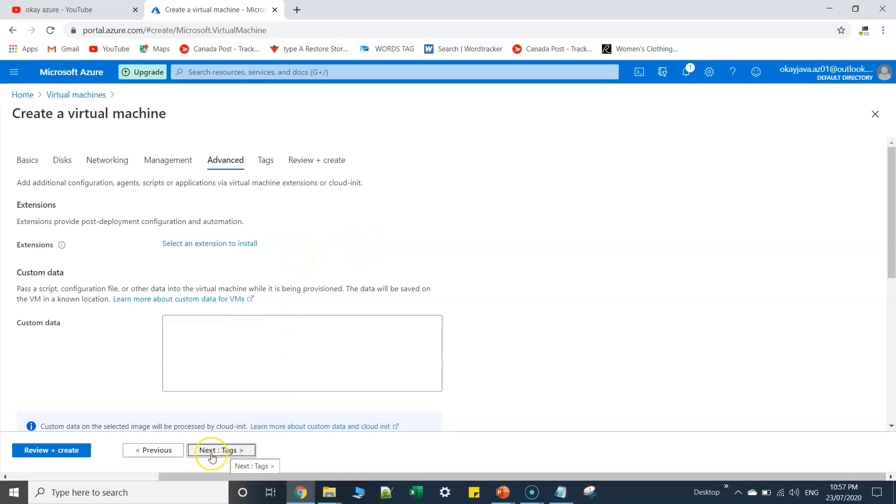
Step: Continue to the tag settings and add a tag named Environment with the value Development
{"action": "left_click", "coordinate": [231, 450]}
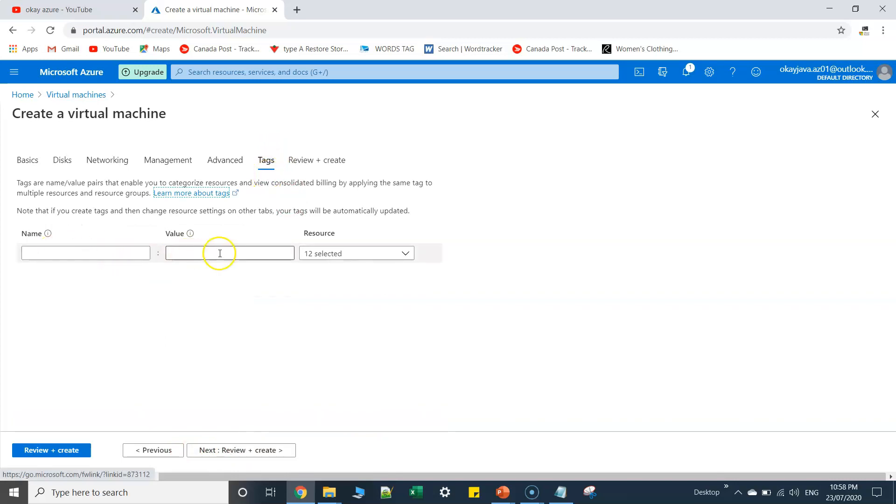
{"action": "left_click", "coordinate": [105, 251]}
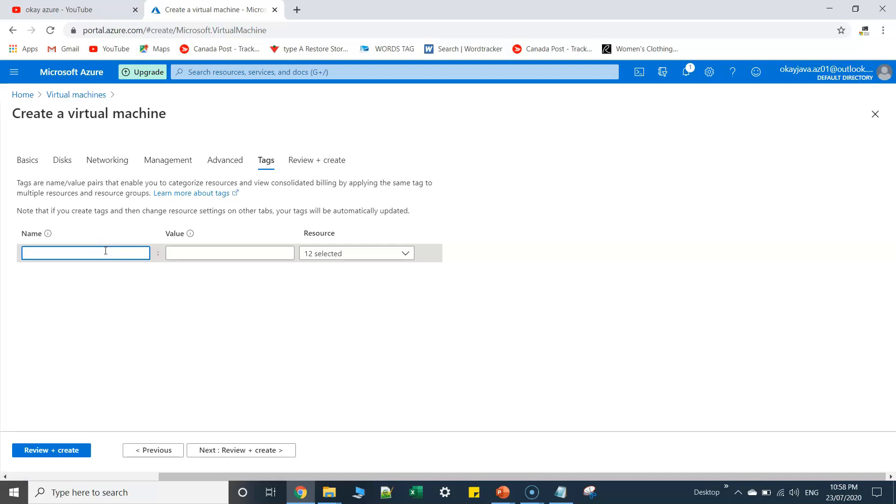
{"action": "type", "text": "Envir"}
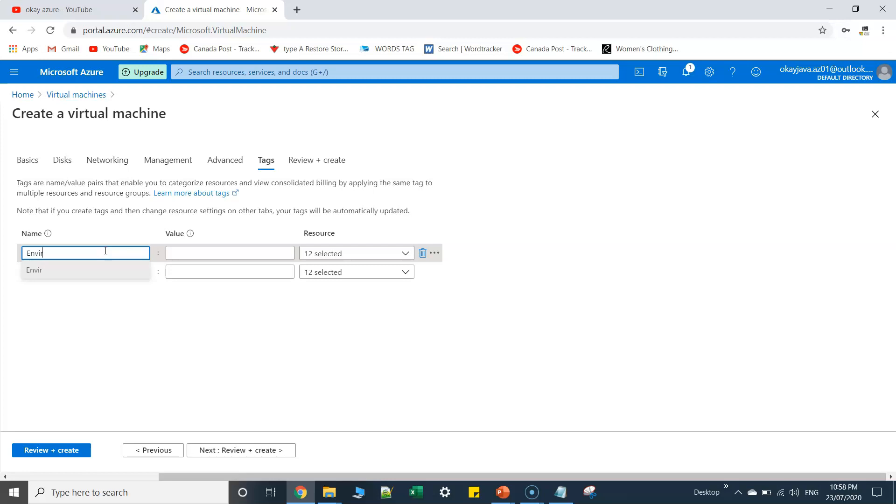
{"action": "type", "text": "onment"}
{"action": "key", "text": "Tab"}
{"action": "type", "text": "Deve"}
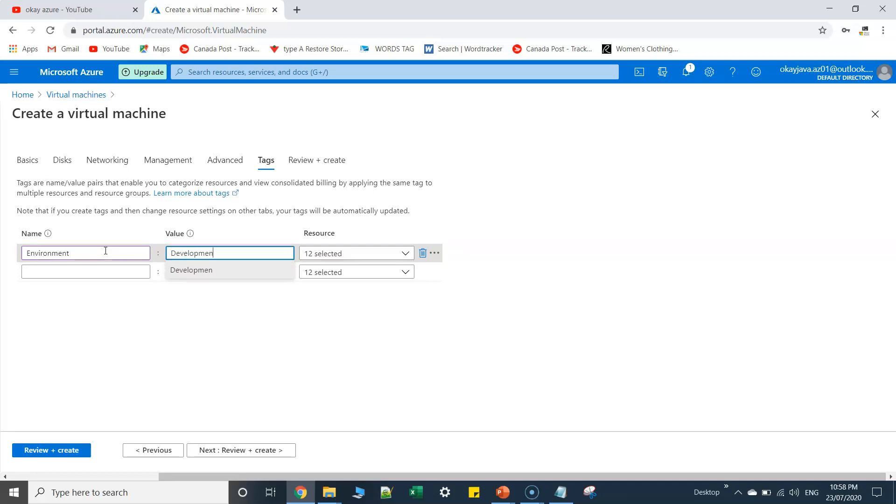
Step: Add a tag named Owner with the value Okay Azure, and continue to the final review, declining to save the password
{"action": "left_click", "coordinate": [78, 272]}
{"action": "type", "text": "Owner"}
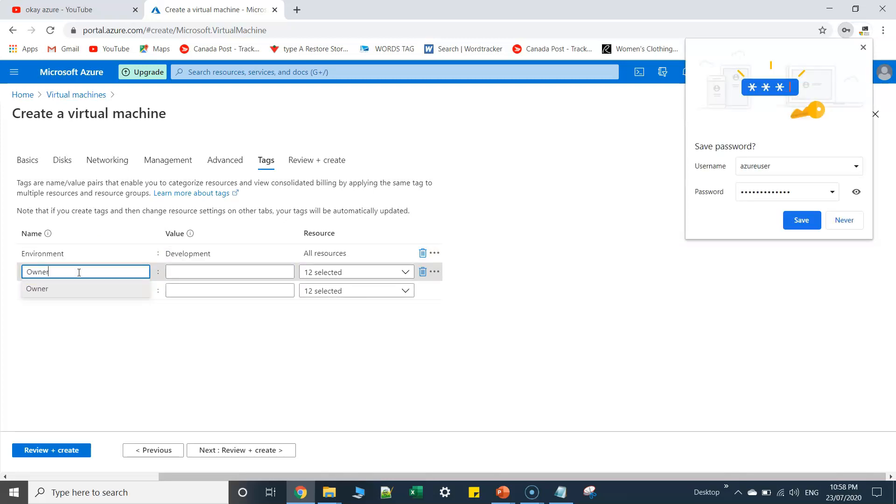
{"action": "left_click", "coordinate": [205, 272]}
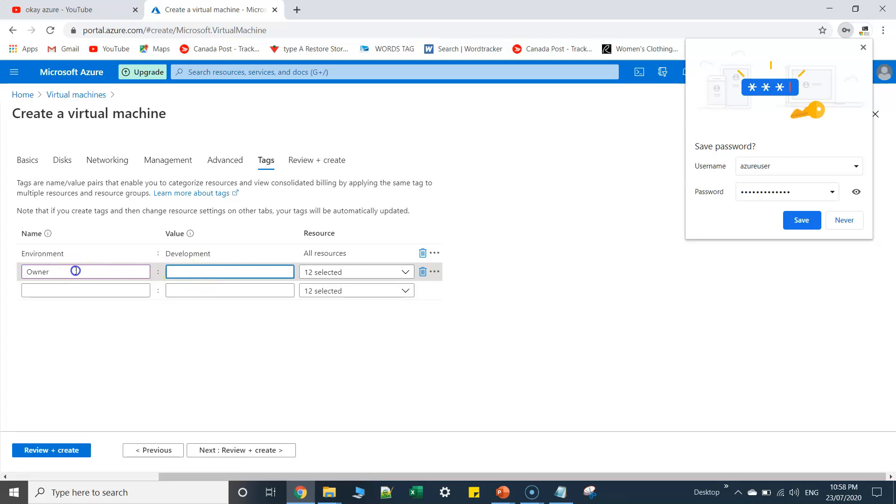
{"action": "left_click_drag", "start_coordinate": [75, 270], "coordinate": [7, 270]}
{"action": "left_click", "coordinate": [383, 272]}
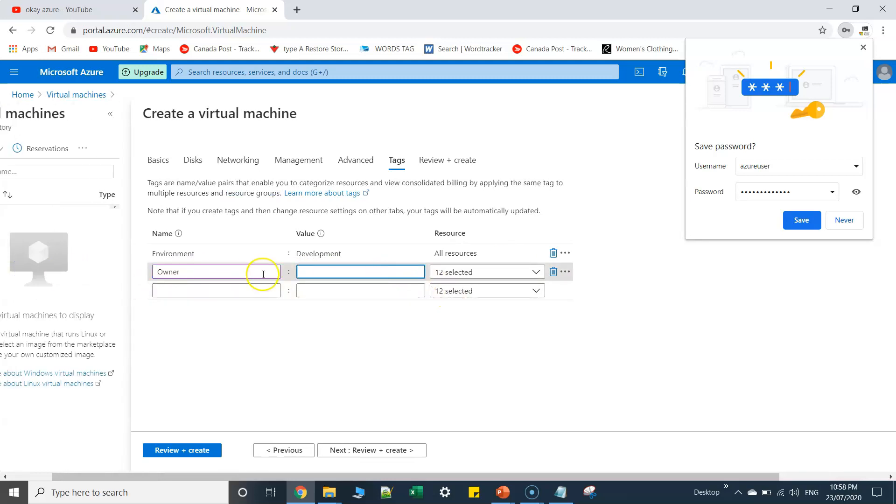
{"action": "type", "text": "Okay A"}
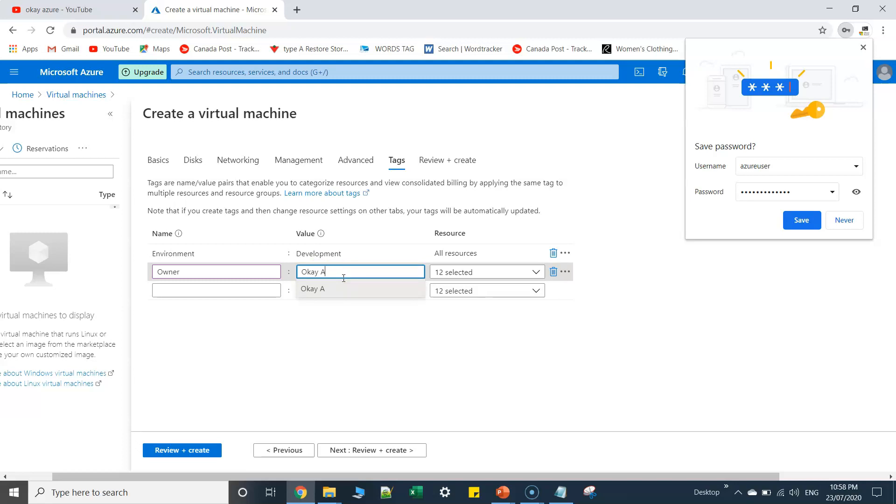
{"action": "type", "text": "zure"}
{"action": "left_click", "coordinate": [371, 339]}
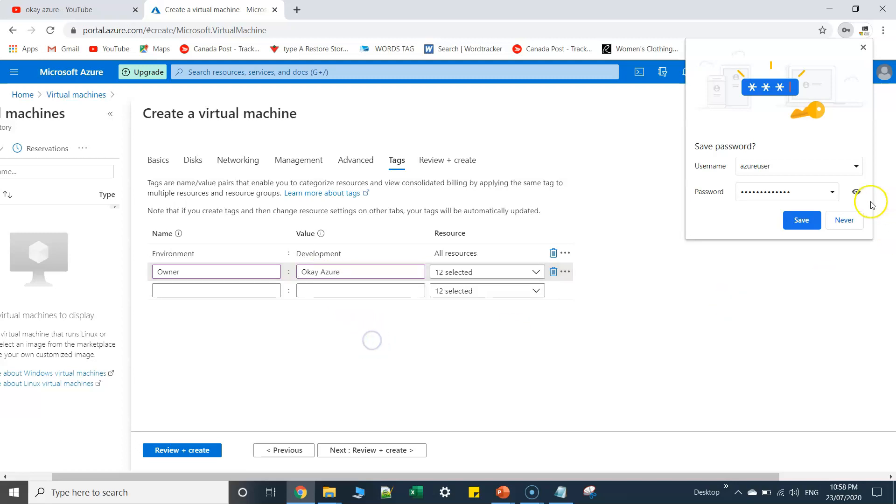
{"action": "left_click", "coordinate": [844, 219]}
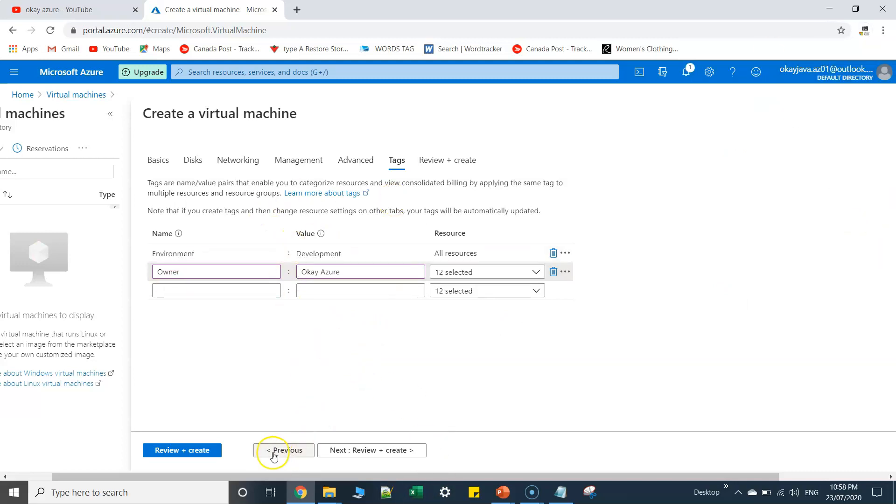
{"action": "left_click", "coordinate": [370, 450]}
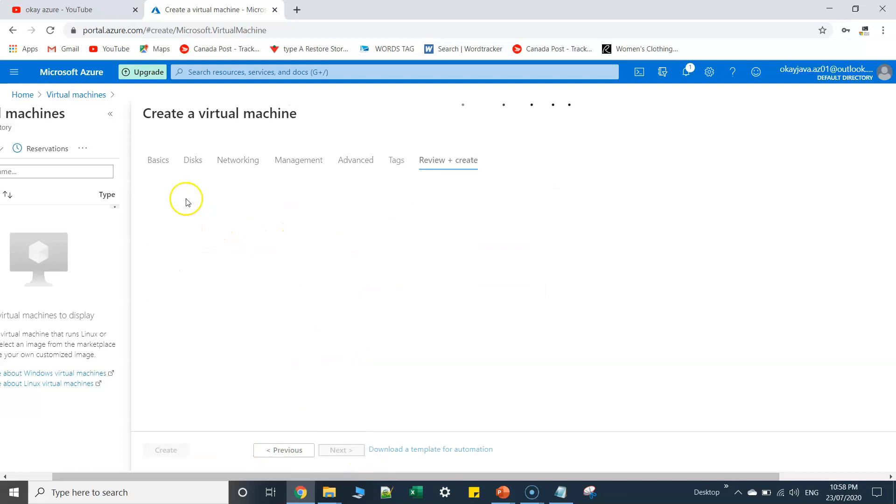
Step: Examine the product details, hourly price and terms in the review, and skim the rest of the configuration summary
{"action": "left_click", "coordinate": [107, 114]}
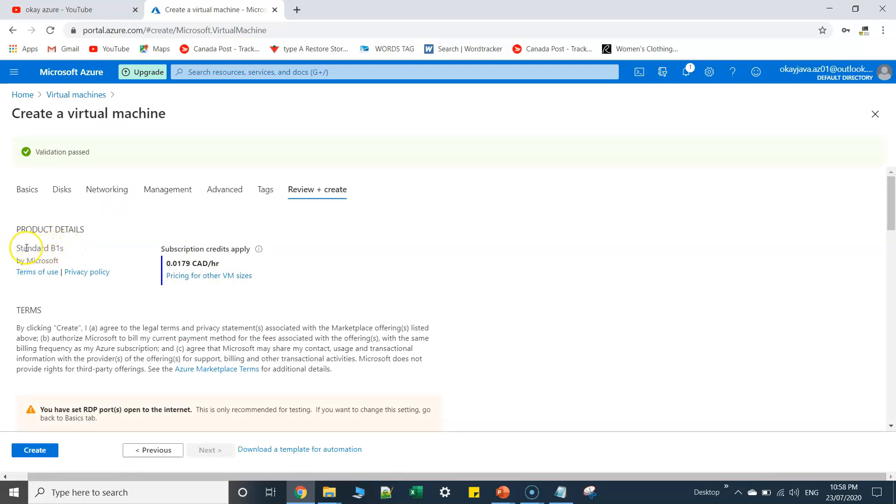
{"action": "left_click_drag", "start_coordinate": [223, 264], "coordinate": [169, 263]}
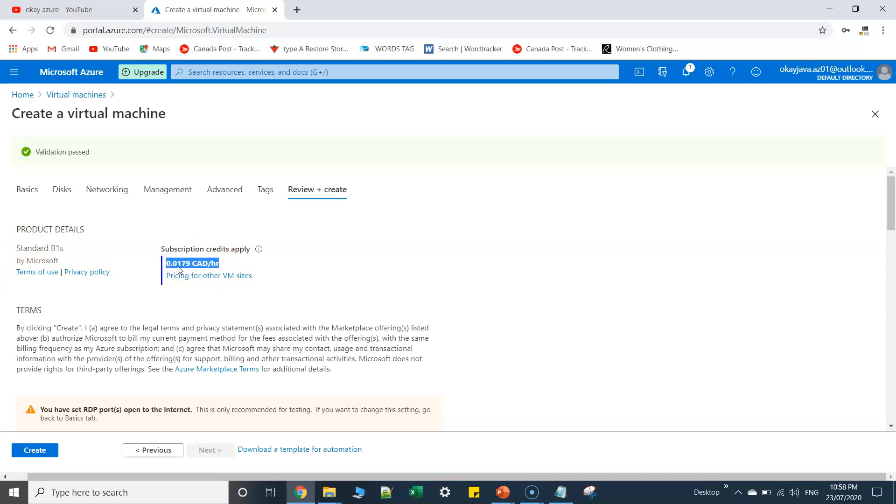
{"action": "left_click", "coordinate": [282, 264]}
{"action": "scroll", "coordinate": [244, 273], "scroll_direction": "down", "scroll_amount": 1}
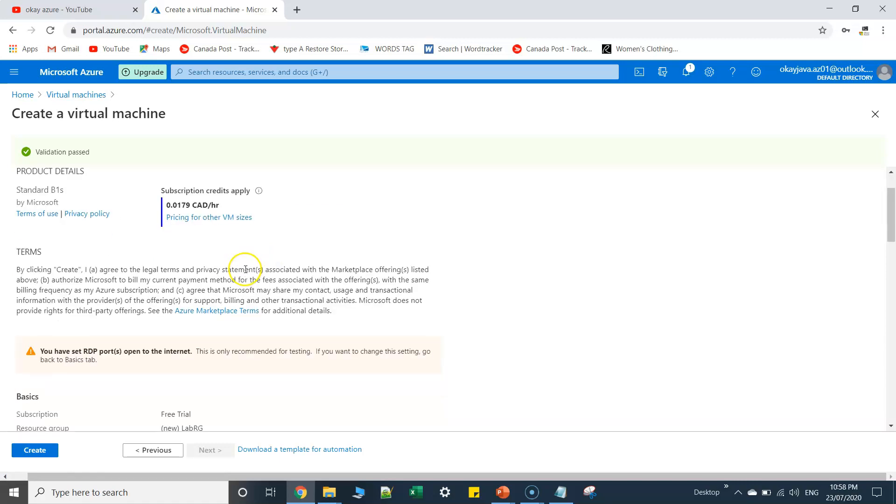
{"action": "left_click_drag", "start_coordinate": [66, 191], "coordinate": [6, 186]}
{"action": "left_click", "coordinate": [95, 244]}
{"action": "left_click", "coordinate": [130, 241]}
{"action": "scroll", "coordinate": [131, 241], "scroll_direction": "down", "scroll_amount": 3}
{"action": "scroll", "coordinate": [136, 274], "scroll_direction": "down", "scroll_amount": 2}
{"action": "scroll", "coordinate": [218, 273], "scroll_direction": "down", "scroll_amount": 15}
{"action": "scroll", "coordinate": [230, 310], "scroll_direction": "up", "scroll_amount": 14}
{"action": "scroll", "coordinate": [196, 298], "scroll_direction": "up", "scroll_amount": 2}
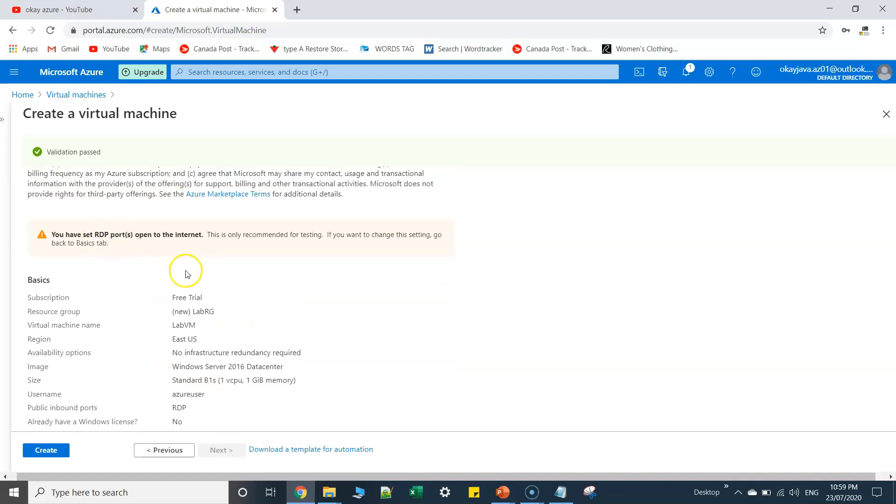
Step: Examine the Basics and Disks sections of the virtual machine's configuration summary
{"action": "scroll", "coordinate": [185, 288], "scroll_direction": "down", "scroll_amount": 1}
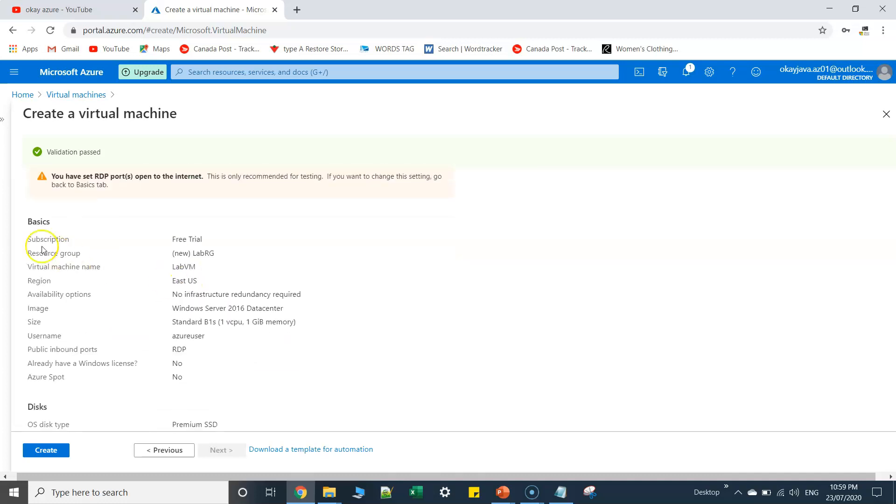
{"action": "left_click_drag", "start_coordinate": [50, 221], "coordinate": [36, 222]}
{"action": "left_click", "coordinate": [70, 233]}
{"action": "left_click_drag", "start_coordinate": [175, 234], "coordinate": [448, 332]}
{"action": "left_click", "coordinate": [474, 326]}
{"action": "scroll", "coordinate": [236, 291], "scroll_direction": "down", "scroll_amount": 3}
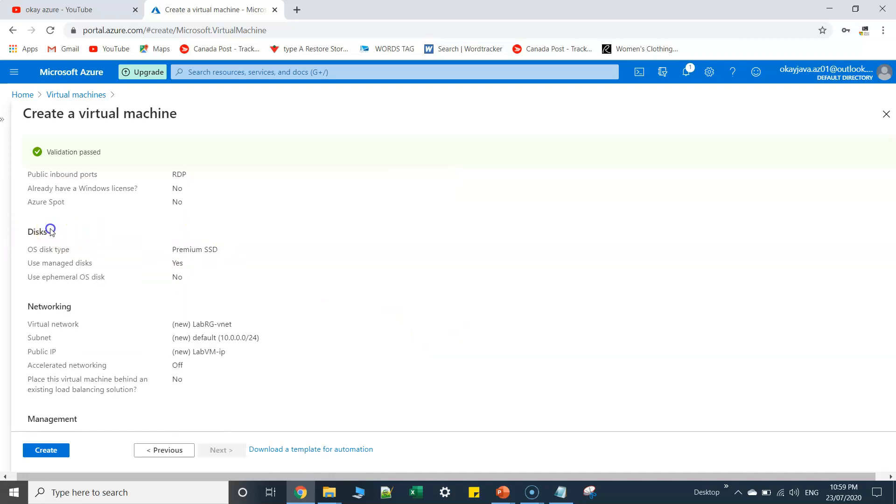
{"action": "left_click_drag", "start_coordinate": [171, 249], "coordinate": [232, 252]}
{"action": "left_click", "coordinate": [278, 262]}
{"action": "scroll", "coordinate": [158, 254], "scroll_direction": "down", "scroll_amount": 1}
Step: Examine the Networking section of the summary, including the virtual network, subnet, public IP and load balancing settings
{"action": "left_click_drag", "start_coordinate": [77, 254], "coordinate": [38, 248]}
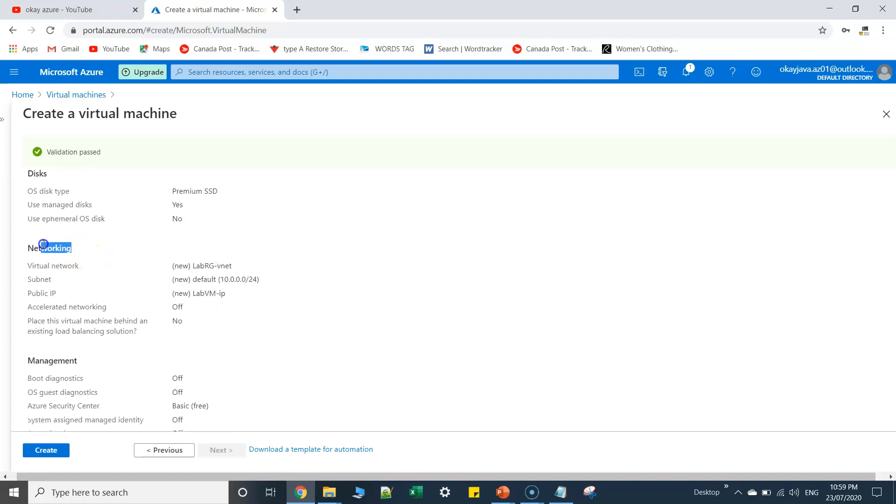
{"action": "left_click", "coordinate": [253, 260]}
{"action": "left_click_drag", "start_coordinate": [192, 322], "coordinate": [46, 265]}
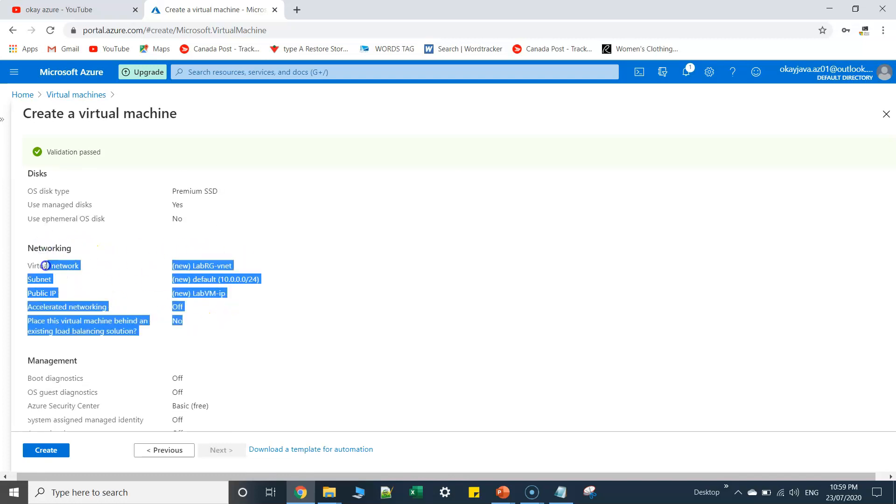
{"action": "left_click", "coordinate": [332, 264]}
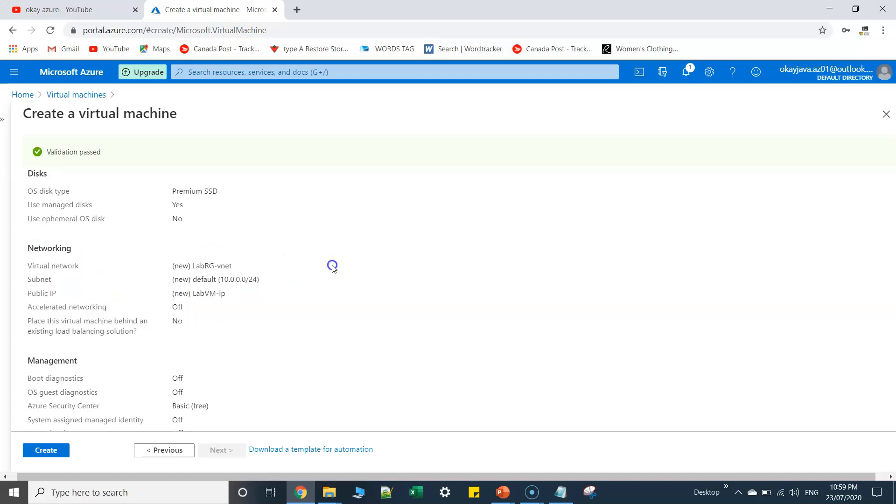
{"action": "left_click_drag", "start_coordinate": [200, 325], "coordinate": [38, 265]}
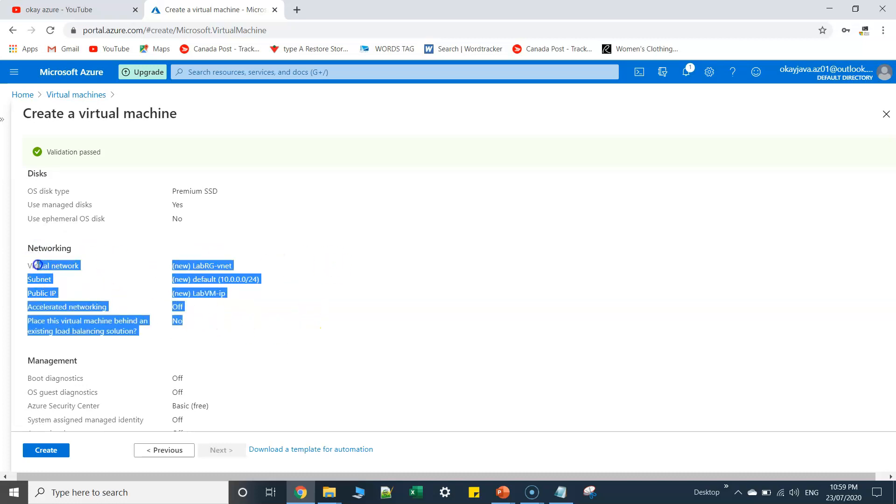
{"action": "left_click", "coordinate": [145, 264]}
{"action": "left_click", "coordinate": [381, 273]}
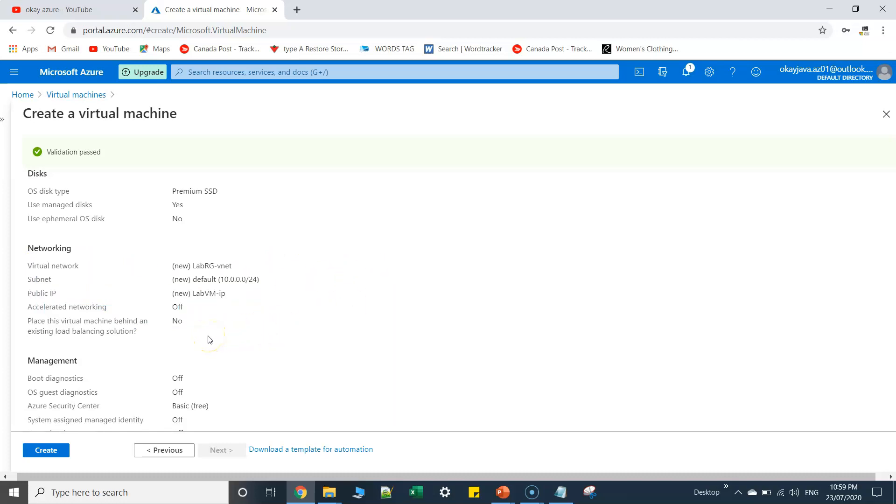
{"action": "left_click", "coordinate": [47, 267]}
Step: Examine the Management, Advanced and Tags sections of the configuration summary
{"action": "scroll", "coordinate": [168, 292], "scroll_direction": "down", "scroll_amount": 3}
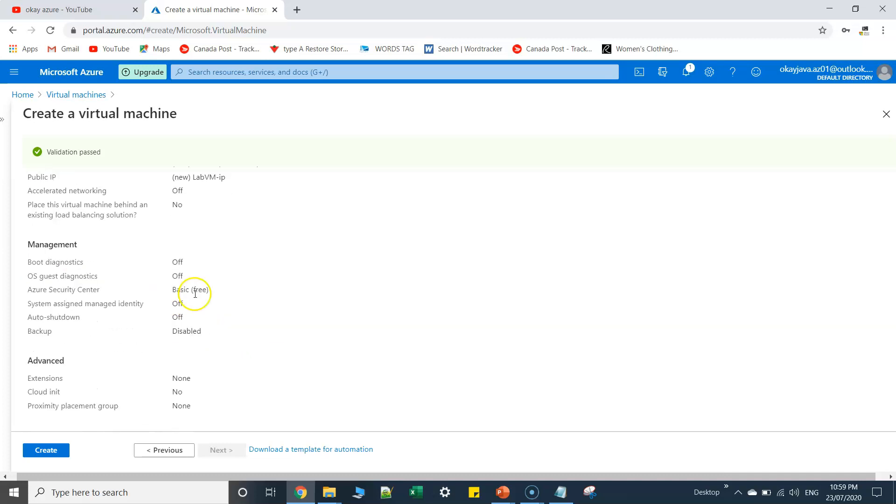
{"action": "left_click_drag", "start_coordinate": [211, 332], "coordinate": [119, 265]}
{"action": "left_click", "coordinate": [119, 264]}
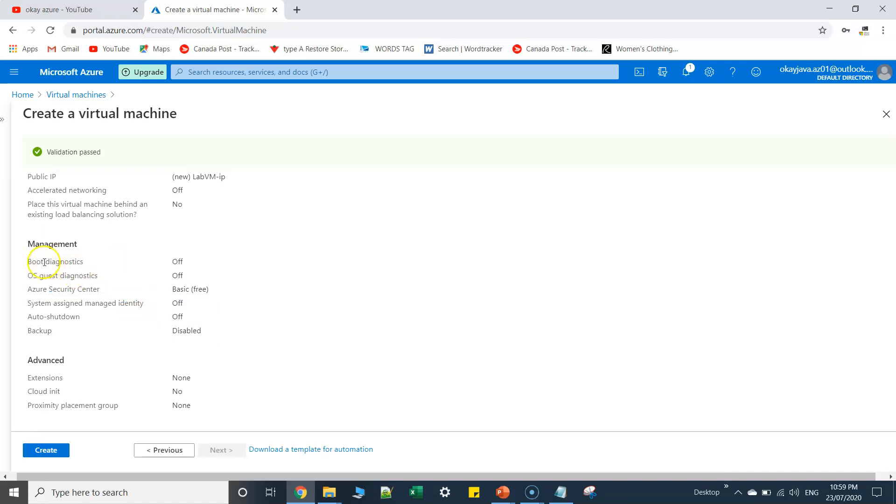
{"action": "left_click_drag", "start_coordinate": [230, 334], "coordinate": [30, 261]}
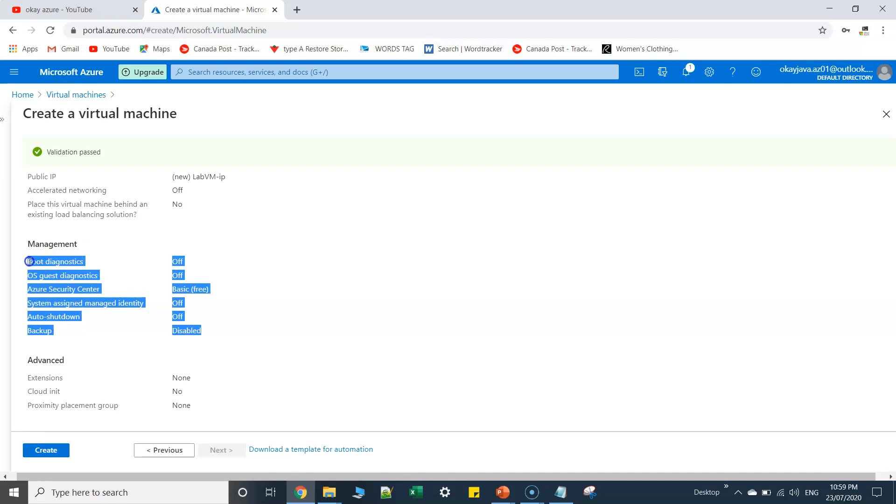
{"action": "scroll", "coordinate": [29, 260], "scroll_direction": "down", "scroll_amount": 3}
{"action": "left_click_drag", "start_coordinate": [195, 291], "coordinate": [29, 259]}
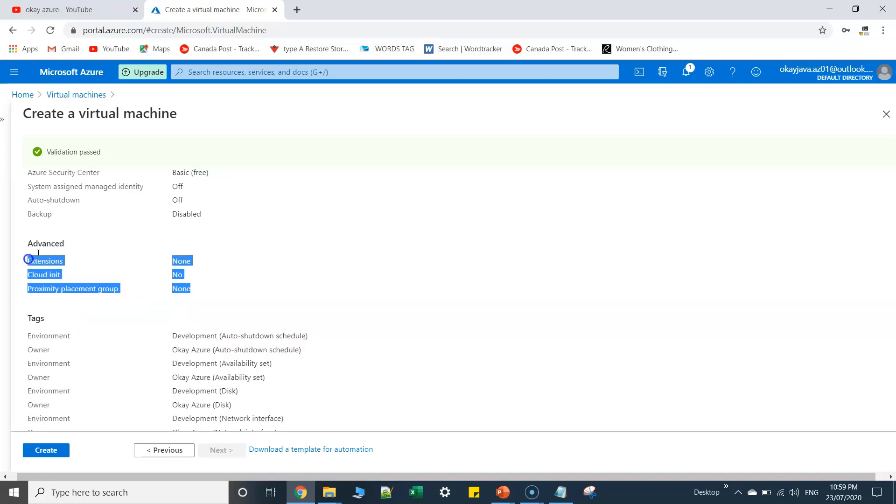
{"action": "left_click_drag", "start_coordinate": [224, 290], "coordinate": [32, 262]}
{"action": "left_click", "coordinate": [336, 291]}
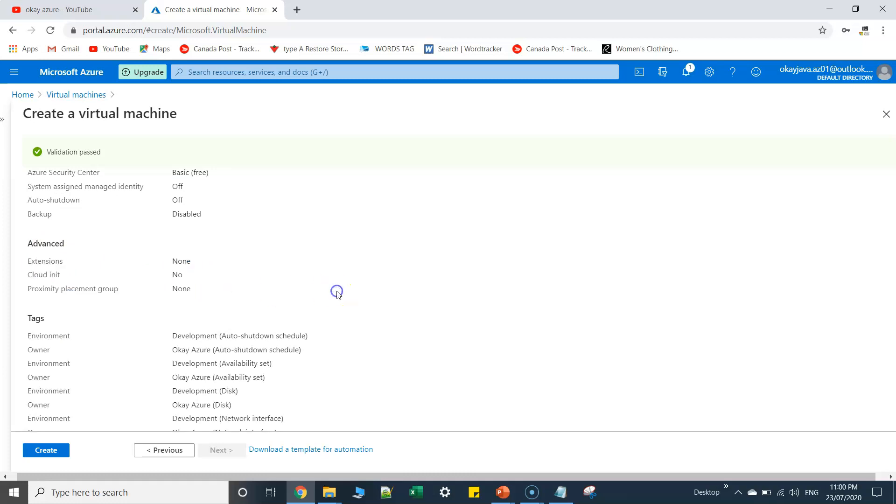
{"action": "left_click_drag", "start_coordinate": [208, 288], "coordinate": [26, 257]}
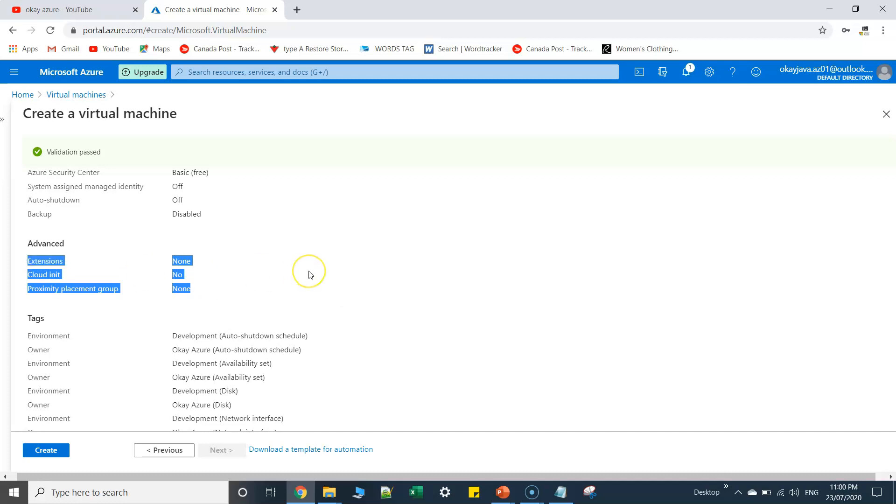
{"action": "scroll", "coordinate": [310, 274], "scroll_direction": "down", "scroll_amount": 2}
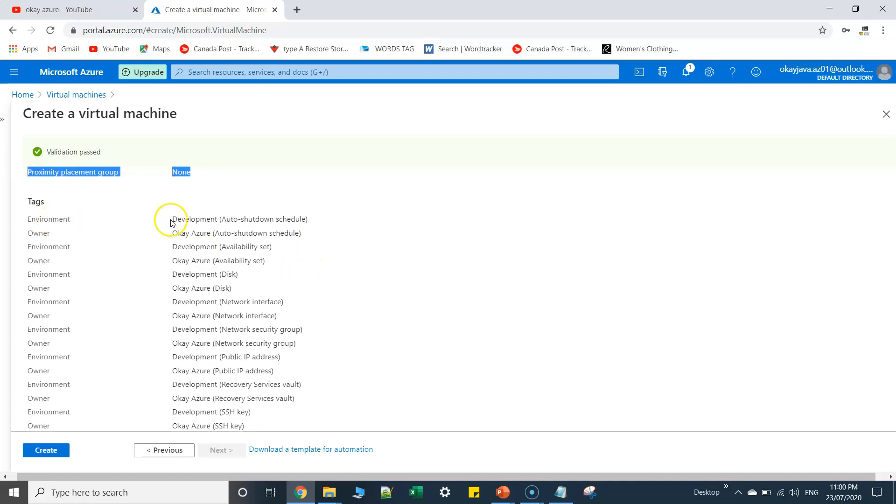
{"action": "scroll", "coordinate": [172, 248], "scroll_direction": "down", "scroll_amount": 3}
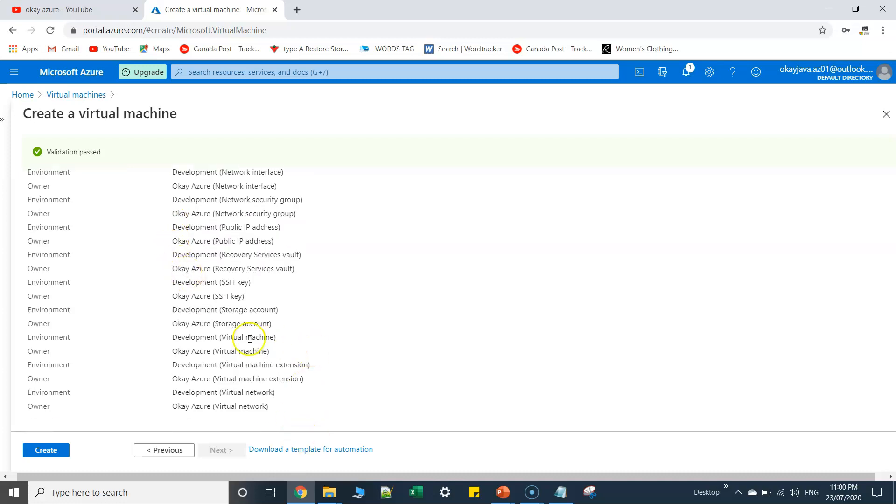
{"action": "scroll", "coordinate": [134, 281], "scroll_direction": "up", "scroll_amount": 6}
{"action": "scroll", "coordinate": [198, 299], "scroll_direction": "up", "scroll_amount": 1}
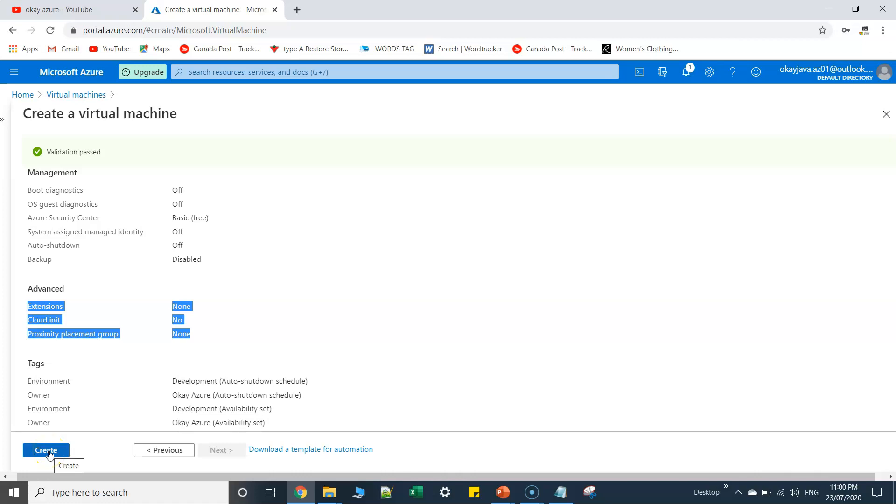
Step: Create the virtual machine and check the notifications for the deployment's status
{"action": "left_click", "coordinate": [47, 450]}
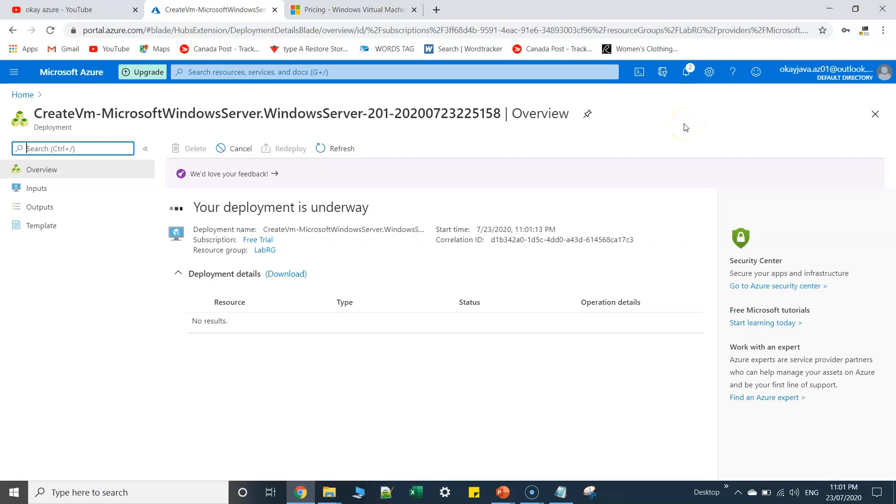
{"action": "left_click", "coordinate": [687, 74]}
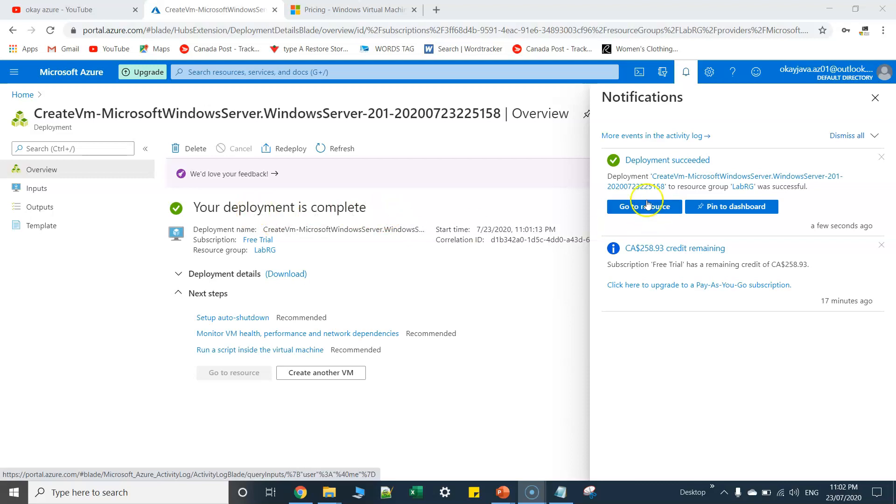
{"action": "left_click", "coordinate": [686, 72]}
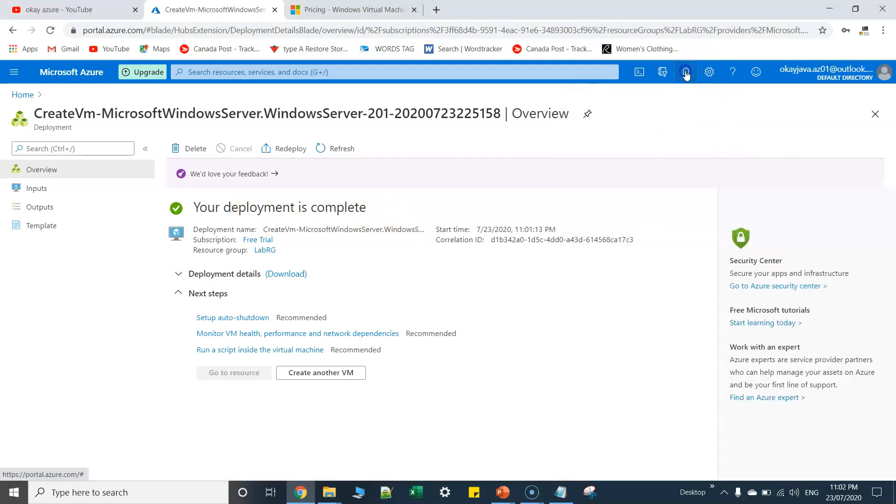
{"action": "left_click", "coordinate": [686, 73]}
{"action": "left_click", "coordinate": [686, 73]}
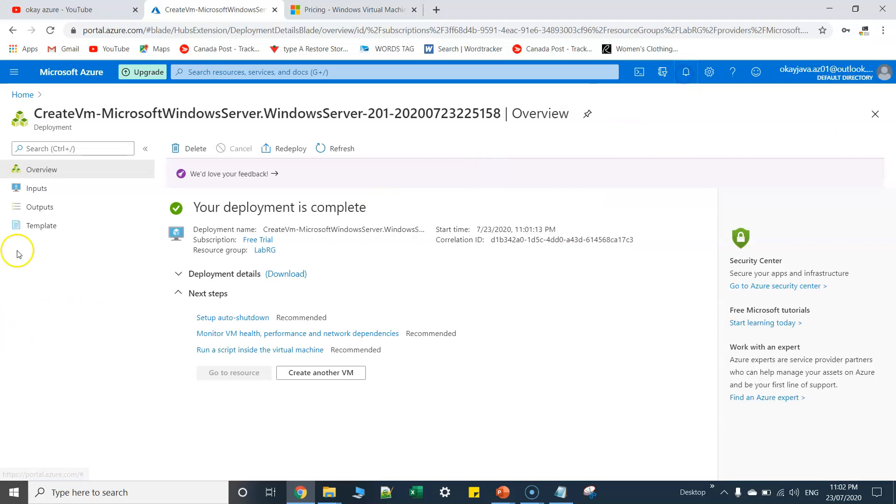
Step: Open the LabVM virtual machine in the LabRG resource group and copy its public IP address
{"action": "left_click", "coordinate": [25, 95]}
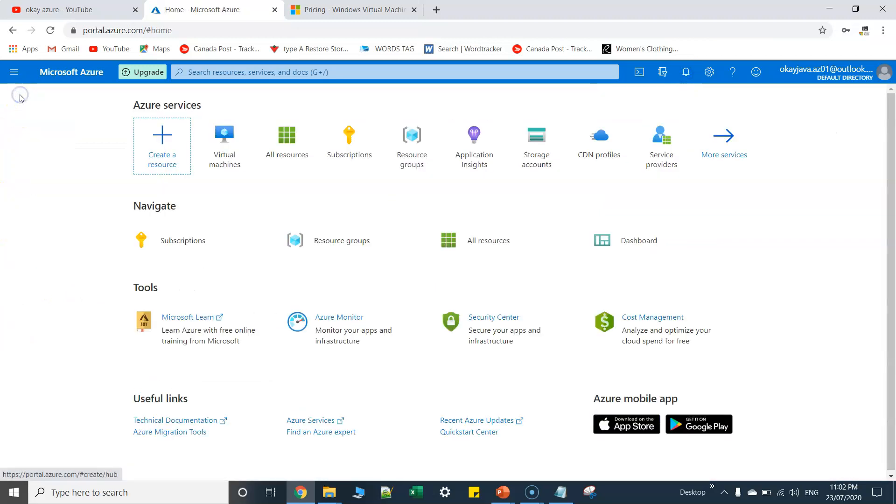
{"action": "left_click", "coordinate": [418, 149]}
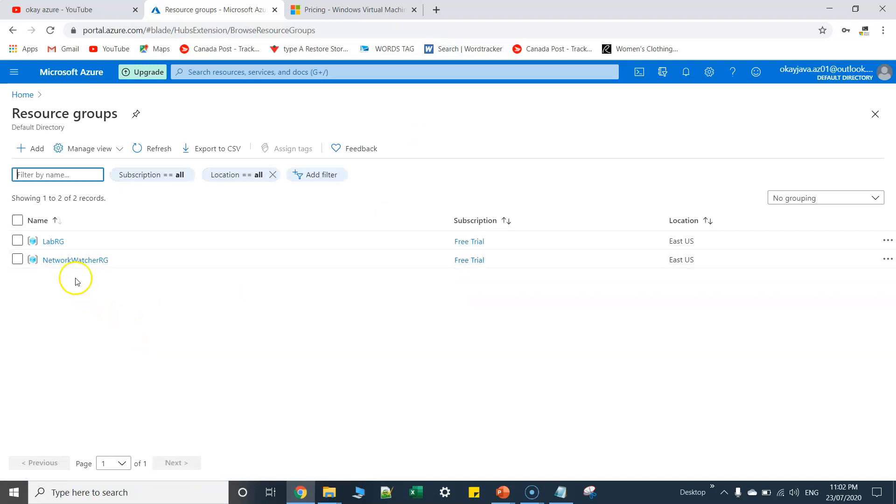
{"action": "left_click", "coordinate": [51, 242]}
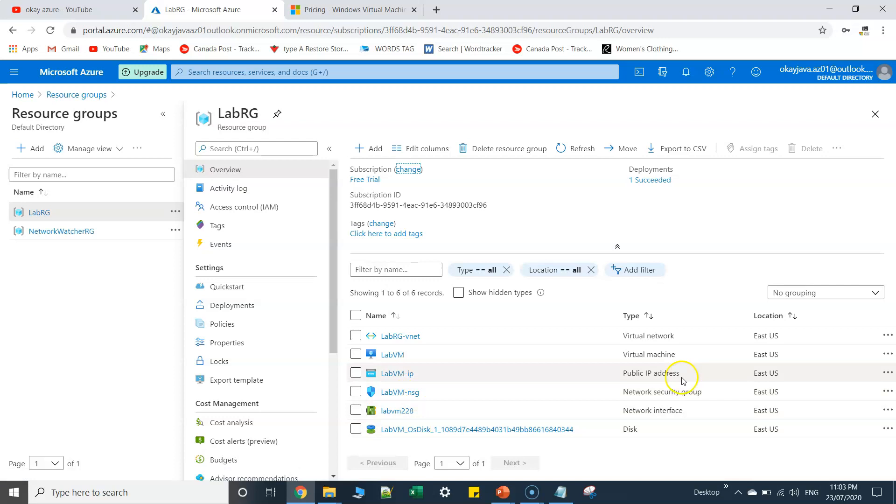
{"action": "left_click", "coordinate": [392, 355]}
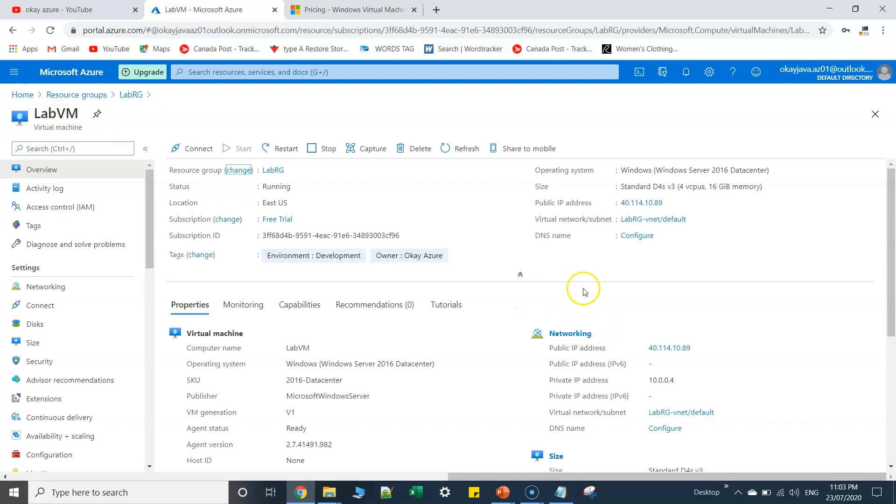
{"action": "left_click", "coordinate": [670, 204]}
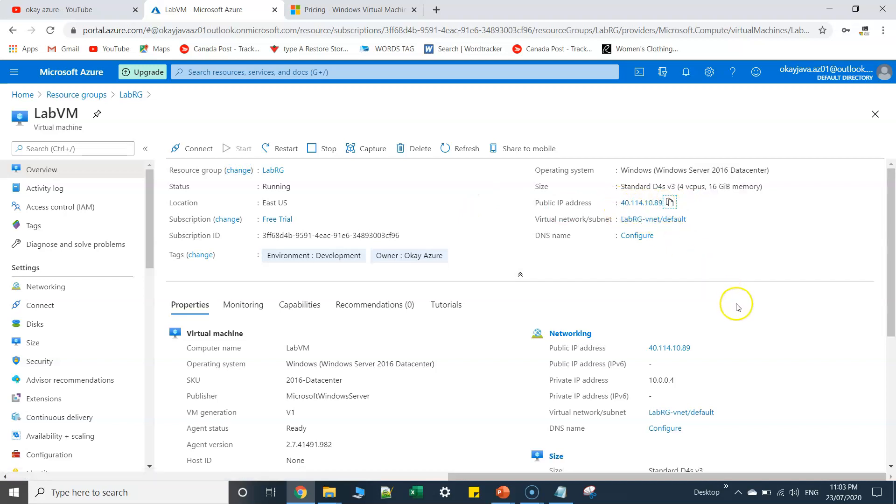
Step: Launch Remote Desktop Connection with the Run command mstsc and connect to the copied address 40.114.10.89
{"action": "key", "text": "super+r"}
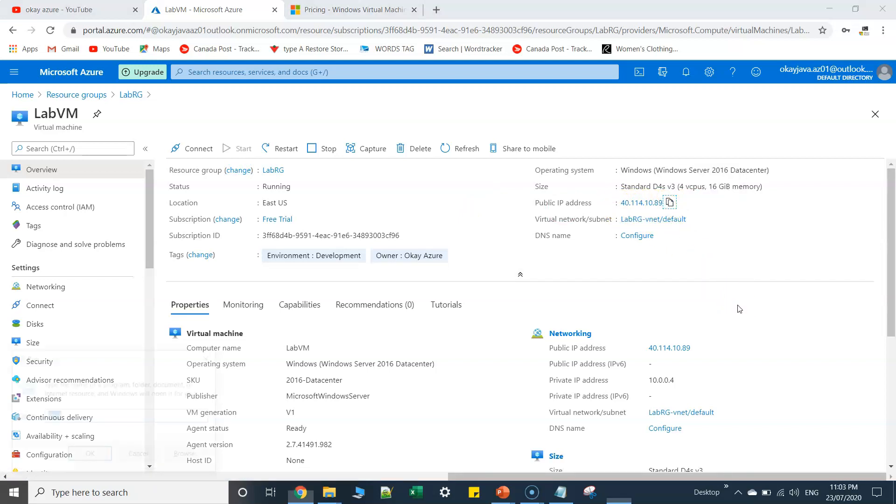
{"action": "type", "text": "mdt"}
{"action": "key", "text": "BackSpace"}
{"action": "key", "text": "BackSpace"}
{"action": "type", "text": "stsc"}
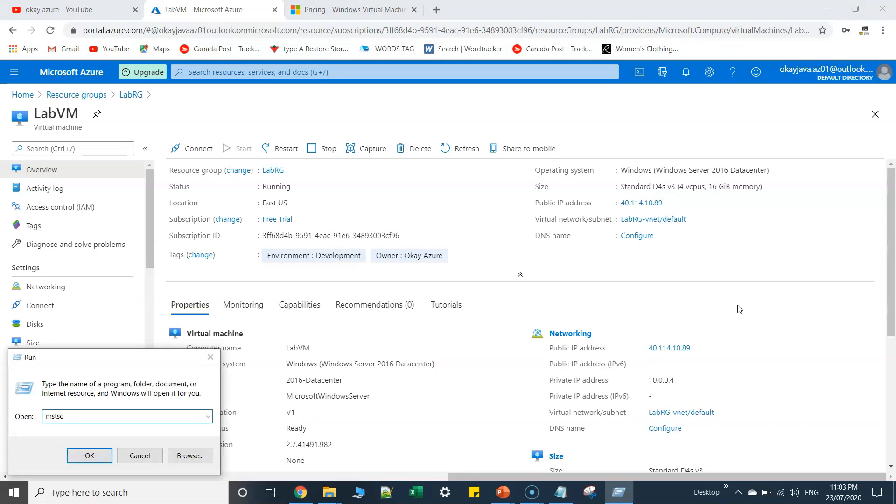
{"action": "key", "text": "Return"}
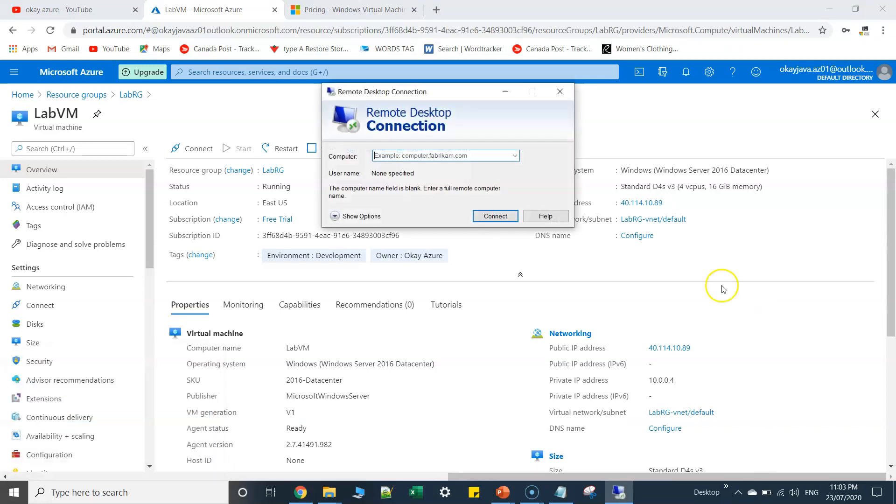
{"action": "key", "text": "ctrl+v"}
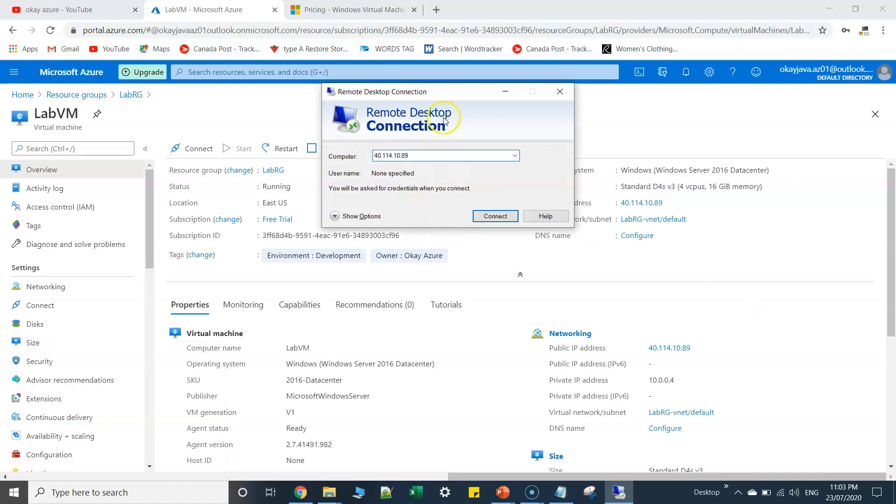
{"action": "left_click", "coordinate": [489, 217]}
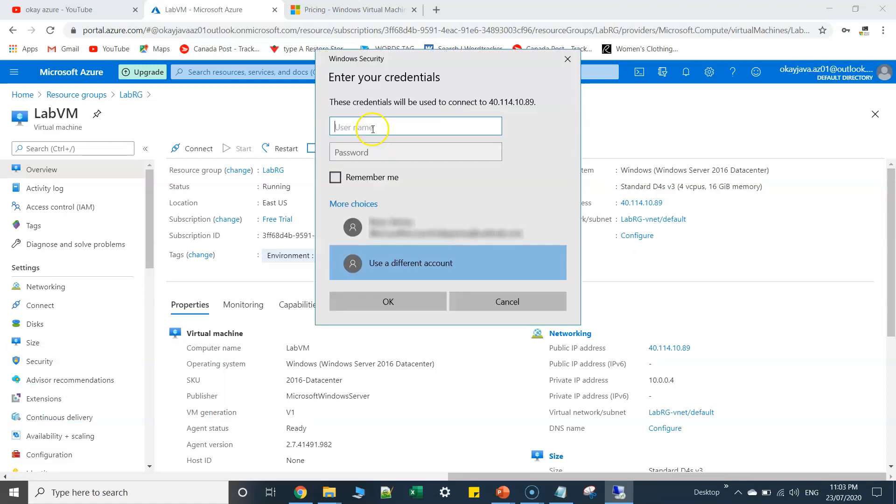
Step: Sign in to the remote machine as azureuser with the account password, and connect despite the certificate warning
{"action": "type", "text": "azureuser"}
{"action": "left_click", "coordinate": [383, 153]}
{"action": "type", "text": "••"}
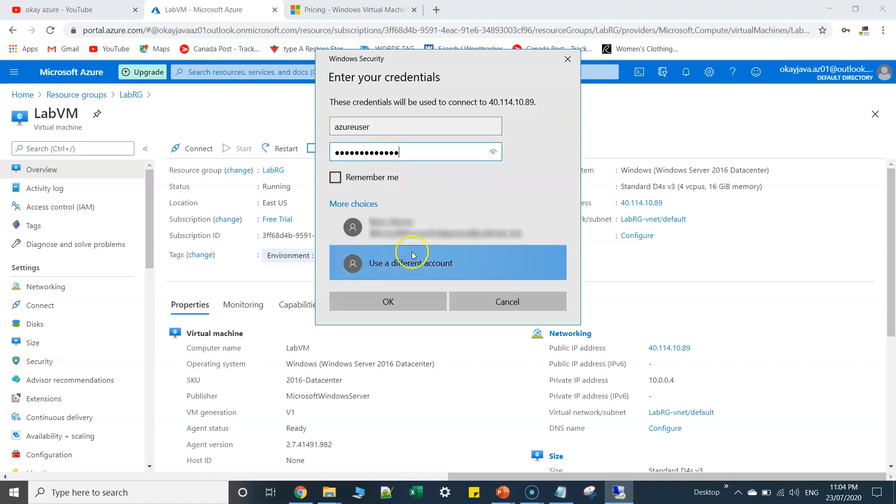
{"action": "left_click", "coordinate": [391, 301]}
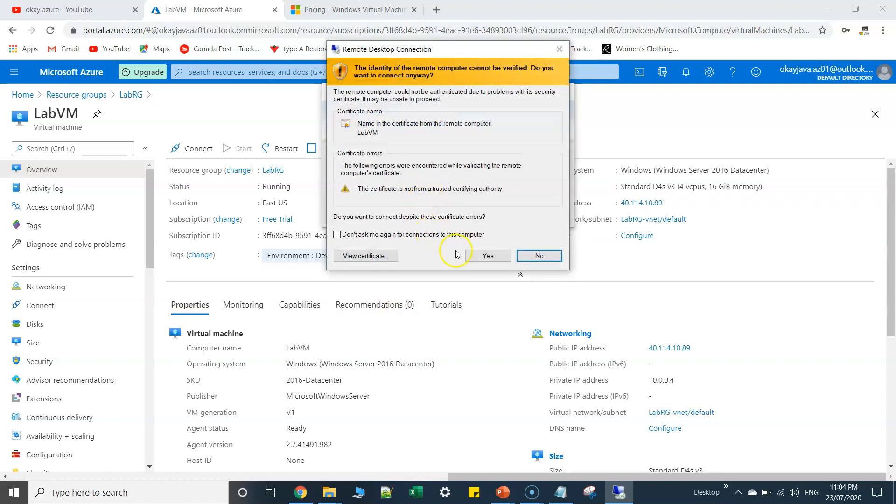
{"action": "left_click", "coordinate": [486, 256]}
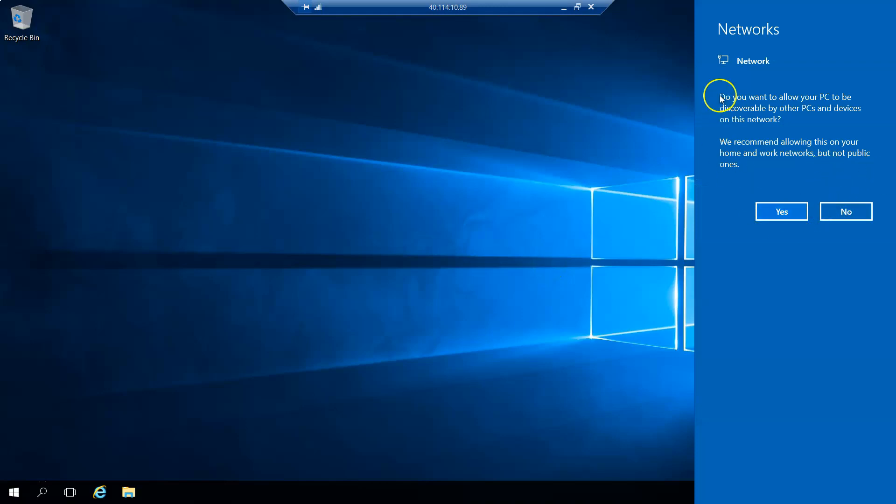
Step: Allow the remote server to be discoverable on its network and open its Start menu
{"action": "left_click", "coordinate": [780, 213]}
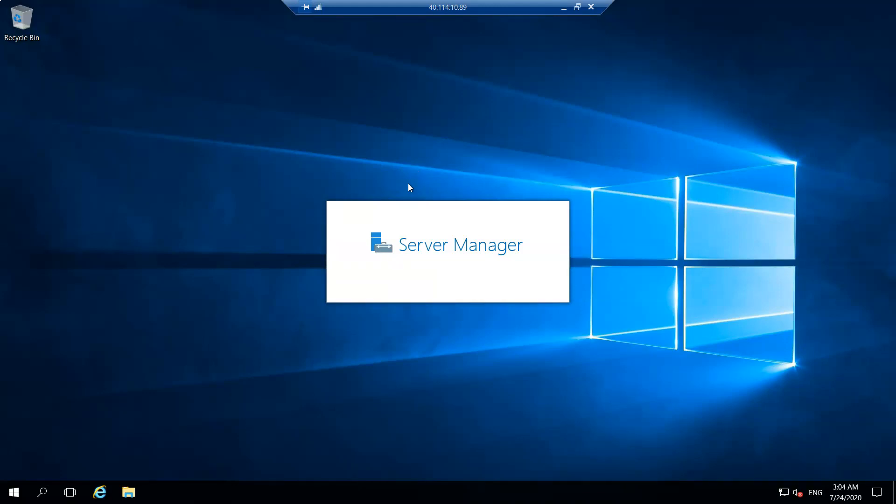
{"action": "left_click", "coordinate": [13, 491]}
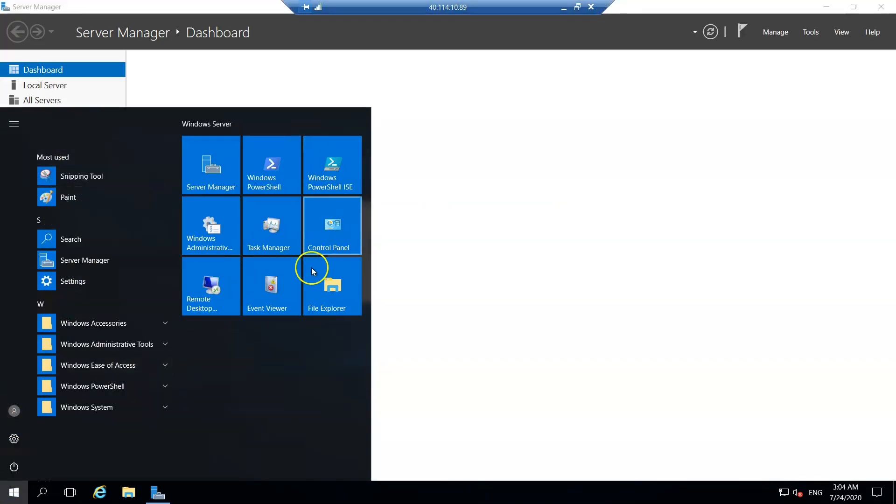
Step: Refresh the remote server's desktop and disconnect the Remote Desktop session to 40.114.10.89
{"action": "left_click", "coordinate": [474, 206]}
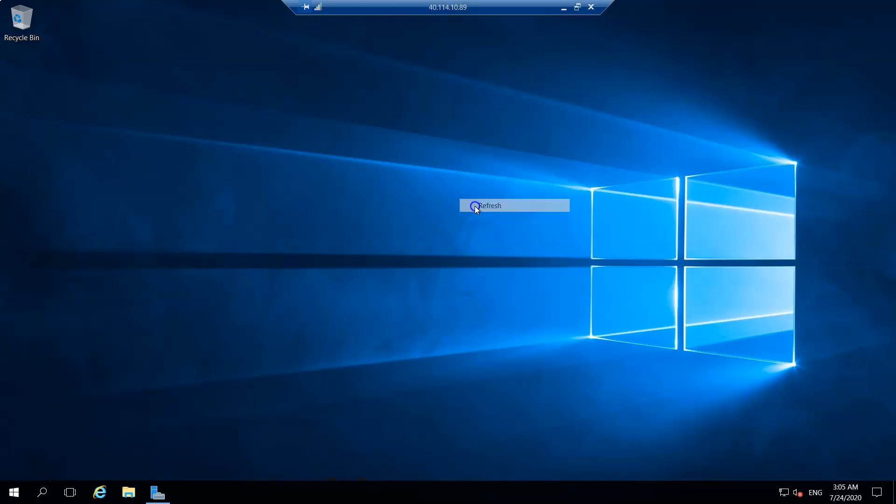
{"action": "left_click", "coordinate": [563, 9]}
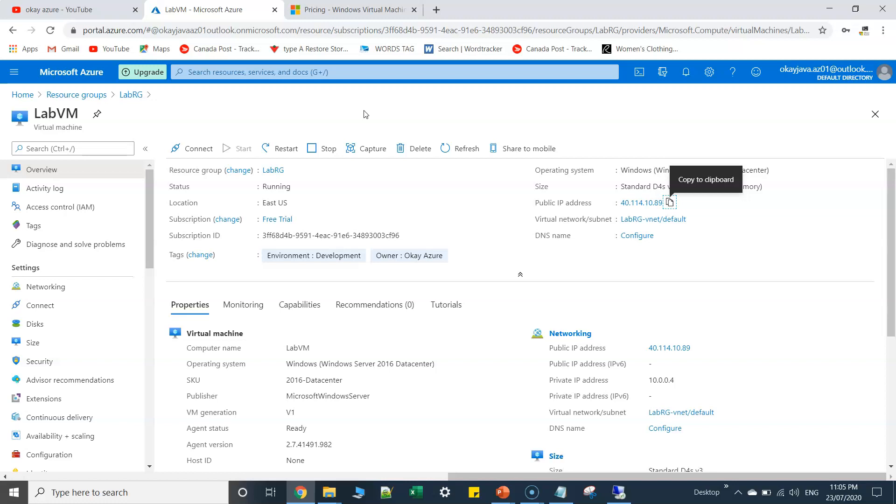
{"action": "left_click", "coordinate": [618, 492]}
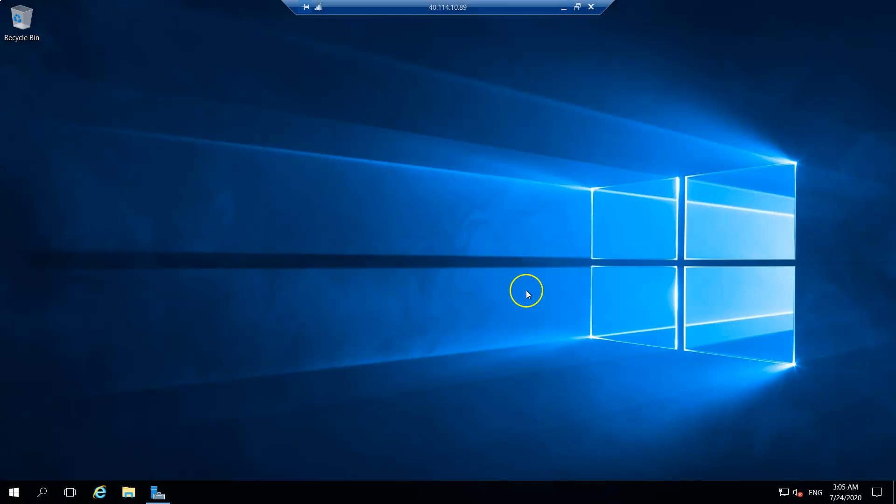
{"action": "left_click", "coordinate": [591, 8]}
{"action": "left_click", "coordinate": [485, 274]}
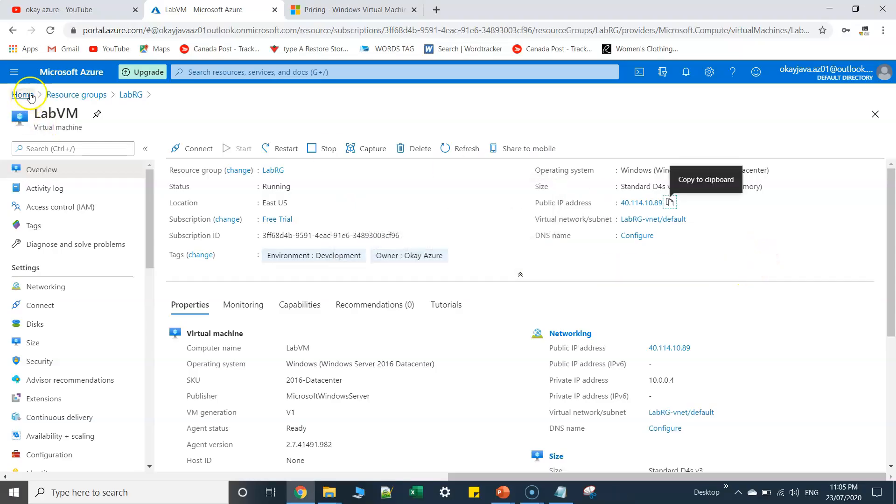
Step: Return to the Azure portal home page and open the LabRG resource group from the resource groups list
{"action": "left_click", "coordinate": [52, 74]}
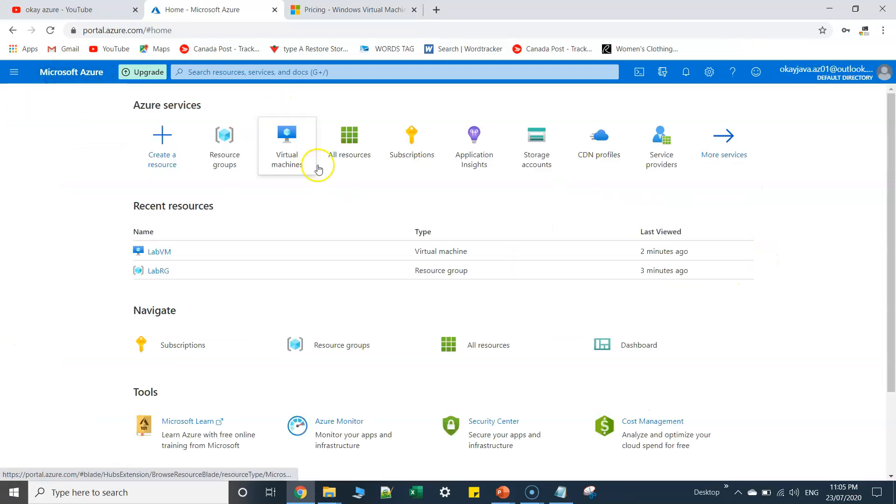
{"action": "left_click", "coordinate": [327, 212]}
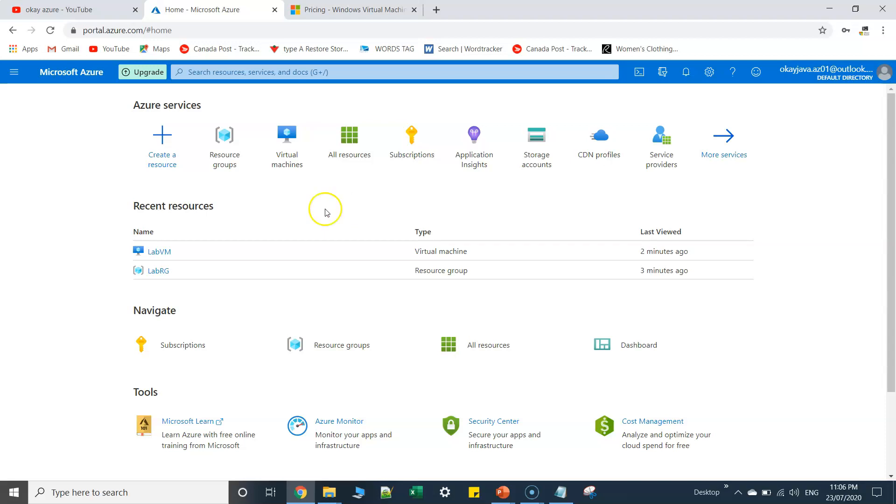
{"action": "left_click", "coordinate": [227, 141]}
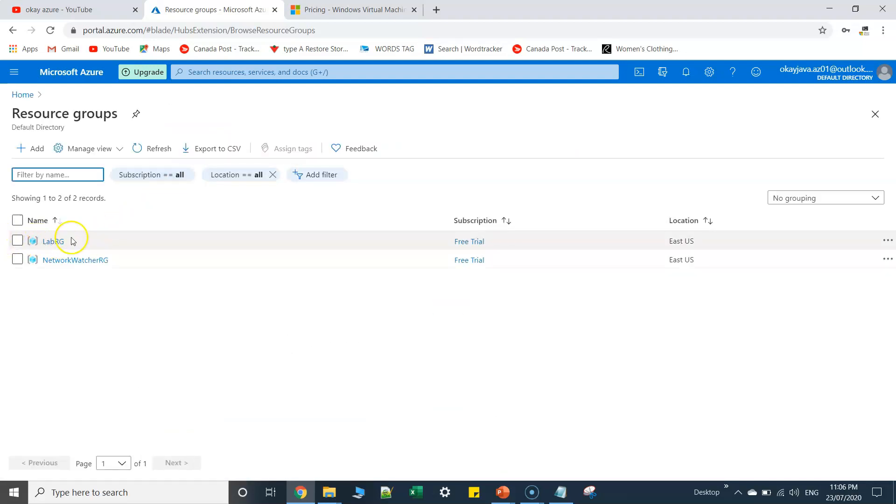
{"action": "left_click", "coordinate": [50, 243]}
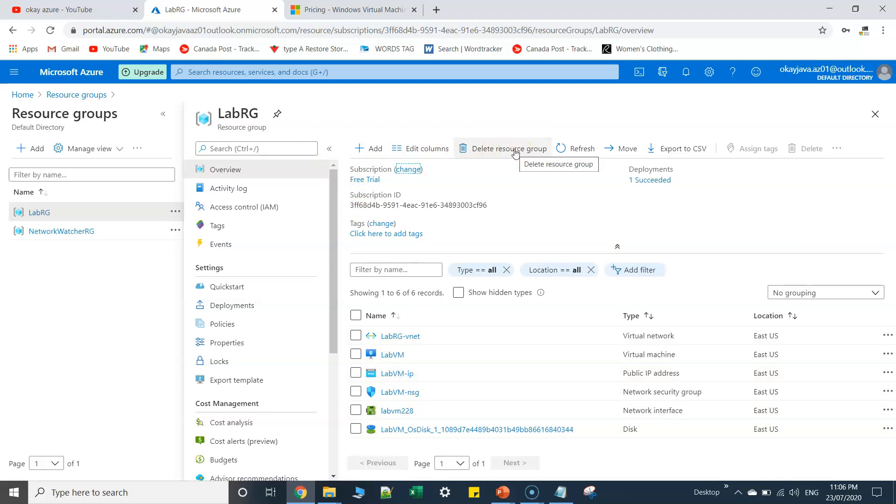
Step: Delete the resource group with all its resources, confirming the deletion with the name LabRG
{"action": "left_click", "coordinate": [514, 152]}
{"action": "left_click", "coordinate": [571, 196]}
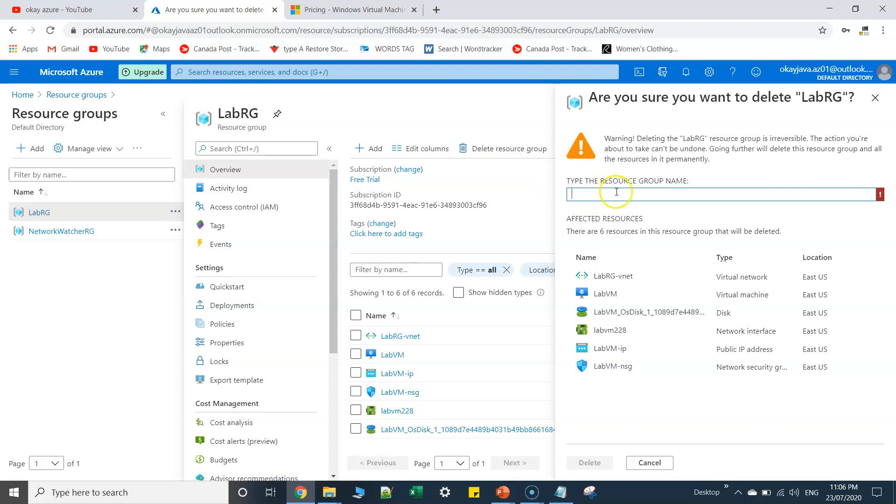
{"action": "type", "text": "LabRG"}
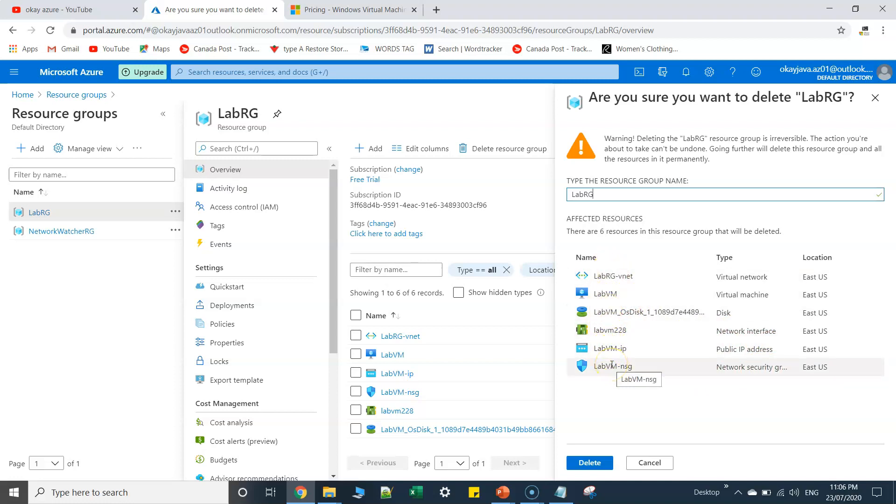
{"action": "left_click", "coordinate": [589, 462]}
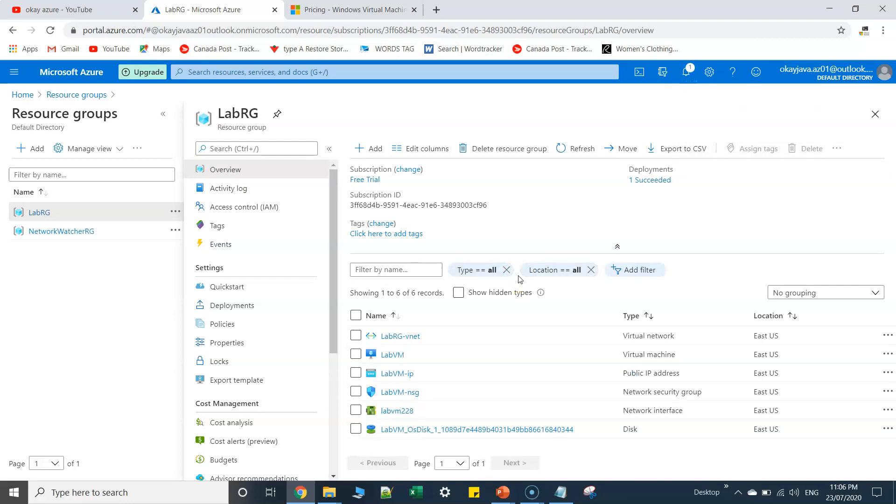
Step: Check the progress of the LabRG deletion in the portal notifications and return to the home page
{"action": "left_click", "coordinate": [875, 114]}
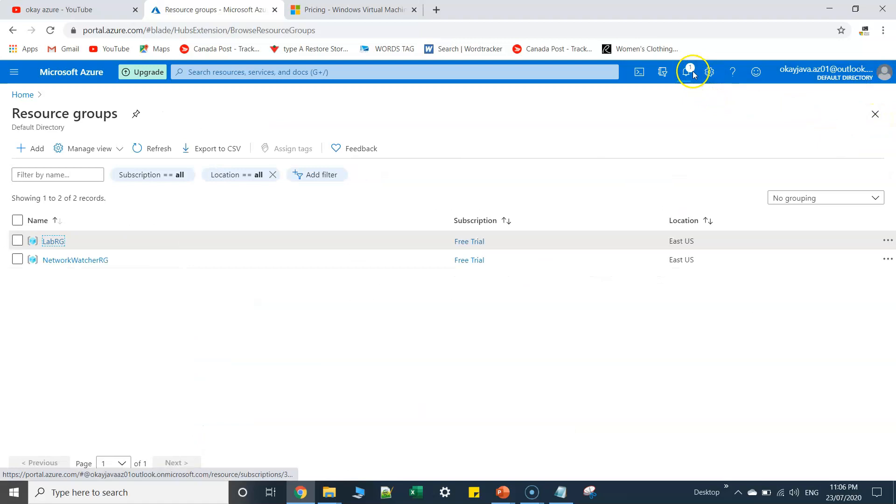
{"action": "left_click", "coordinate": [686, 72]}
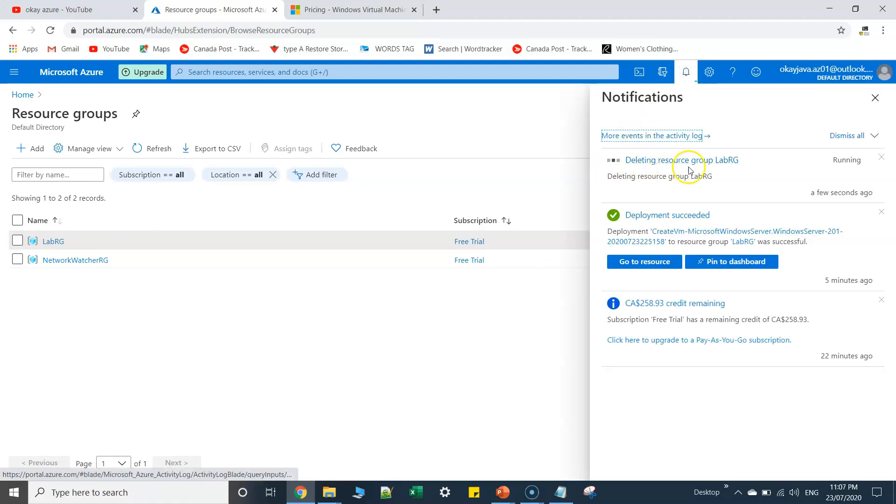
{"action": "left_click", "coordinate": [19, 96]}
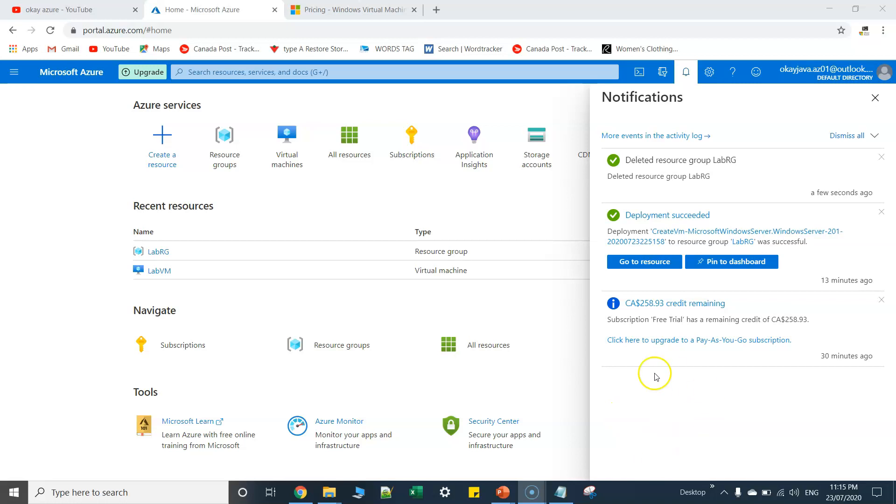
{"action": "mouse_move", "coordinate": [749, 164]}
{"action": "left_mouse_down"}
{"action": "mouse_move", "coordinate": [625, 159]}
{"action": "mouse_move", "coordinate": [750, 164]}
{"action": "left_mouse_up"}
{"action": "left_click", "coordinate": [751, 164]}
{"action": "left_click", "coordinate": [875, 98]}
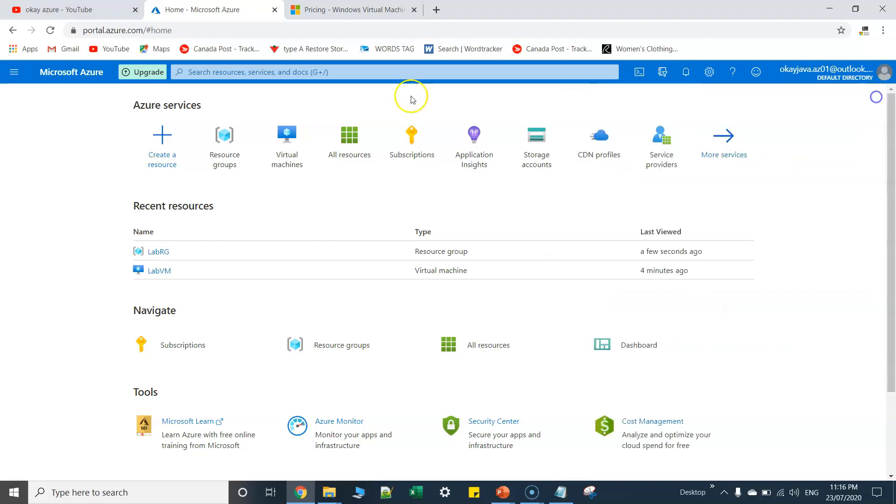
Step: Reload the list of resource groups to check whether LabRG is still listed, and return to the home page
{"action": "left_click", "coordinate": [222, 136]}
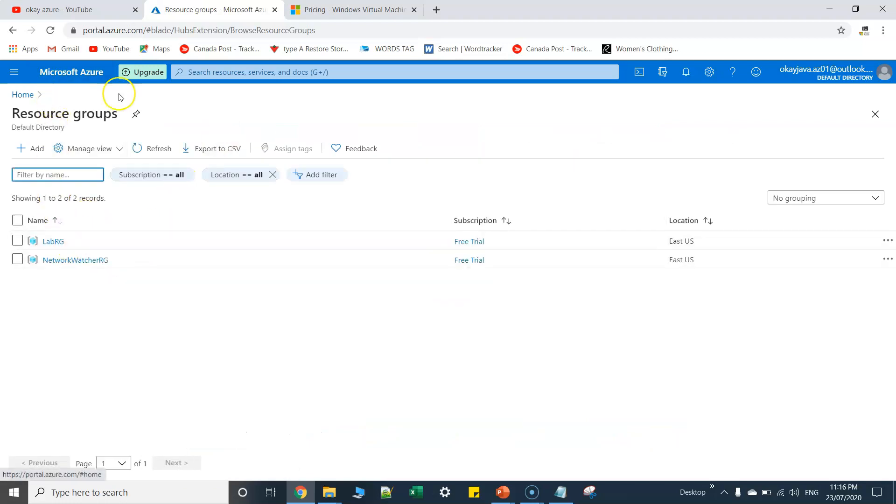
{"action": "left_click", "coordinate": [48, 30]}
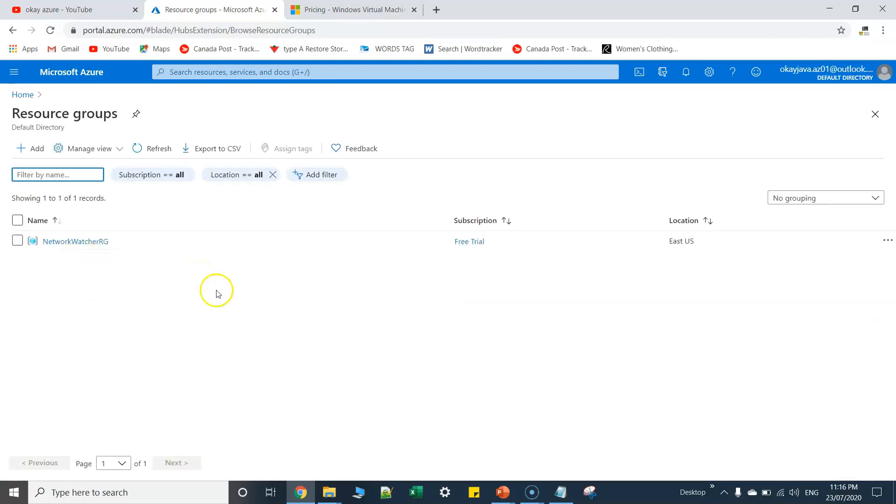
{"action": "left_click", "coordinate": [21, 96]}
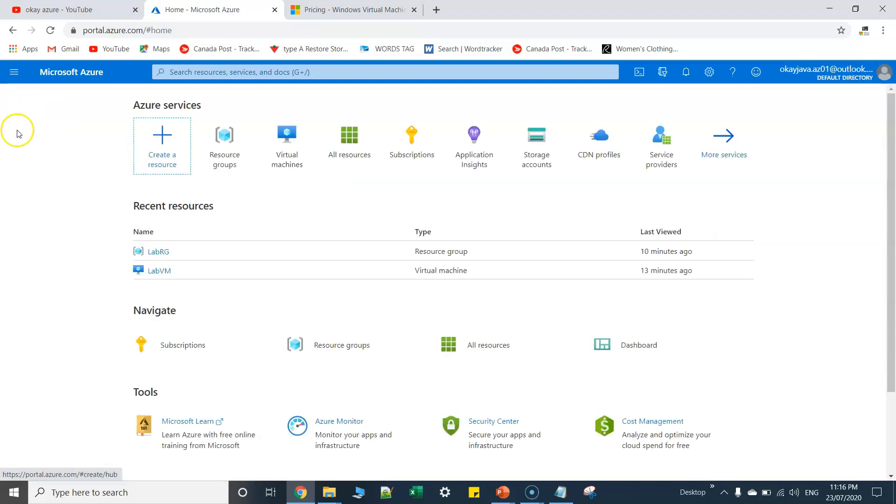